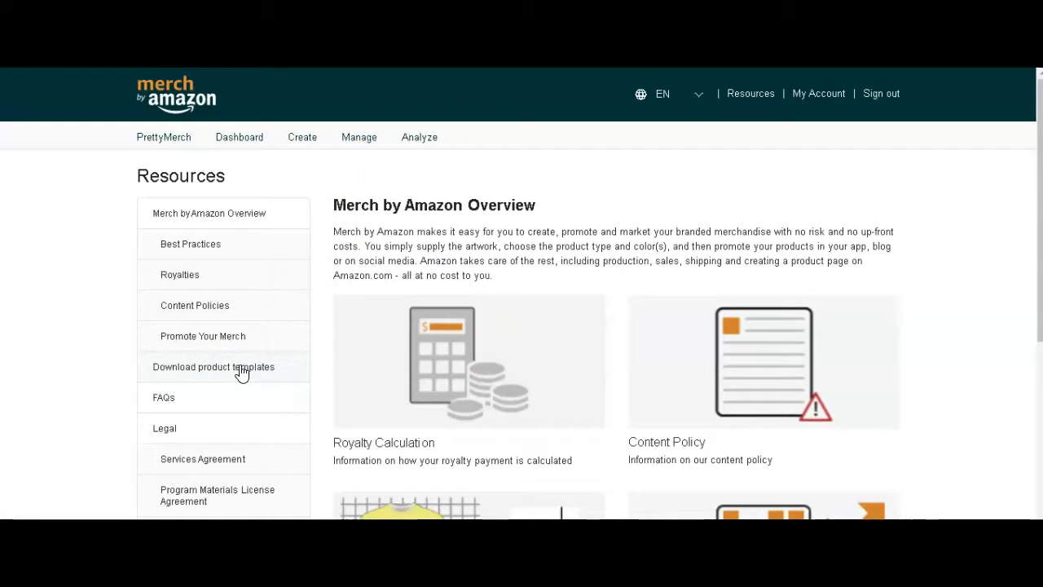
Open the product templates page and scroll to the 4500 x 5400 px artwork section
{"action": "left_click", "coordinate": [242, 368]}
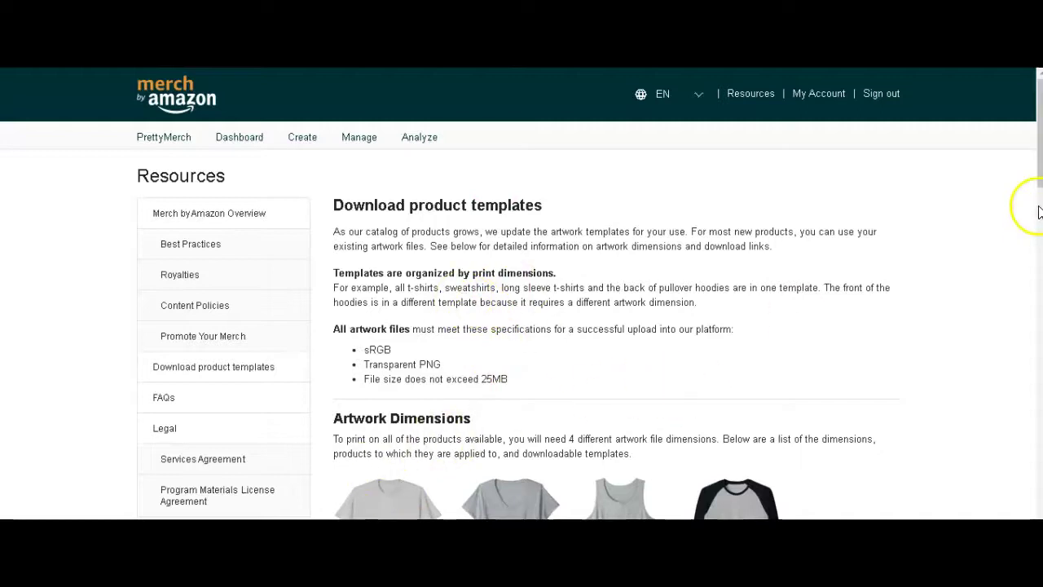
{"action": "left_click_drag", "start_coordinate": [1038, 182], "coordinate": [1033, 300]}
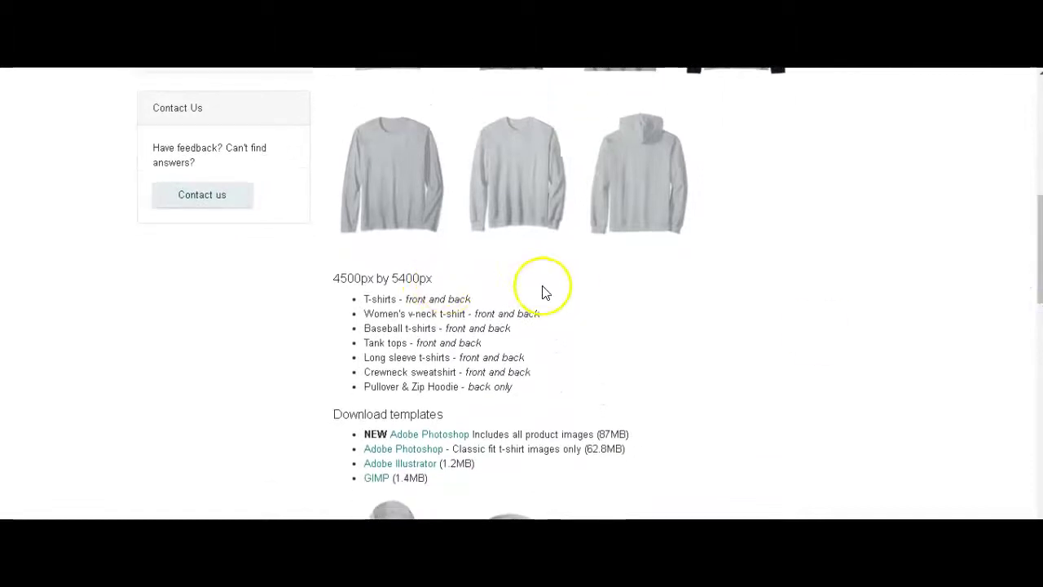
{"action": "mouse_move", "coordinate": [1035, 244]}
{"action": "left_mouse_down"}
{"action": "mouse_move", "coordinate": [1031, 348]}
{"action": "mouse_move", "coordinate": [1032, 227]}
{"action": "left_mouse_up"}
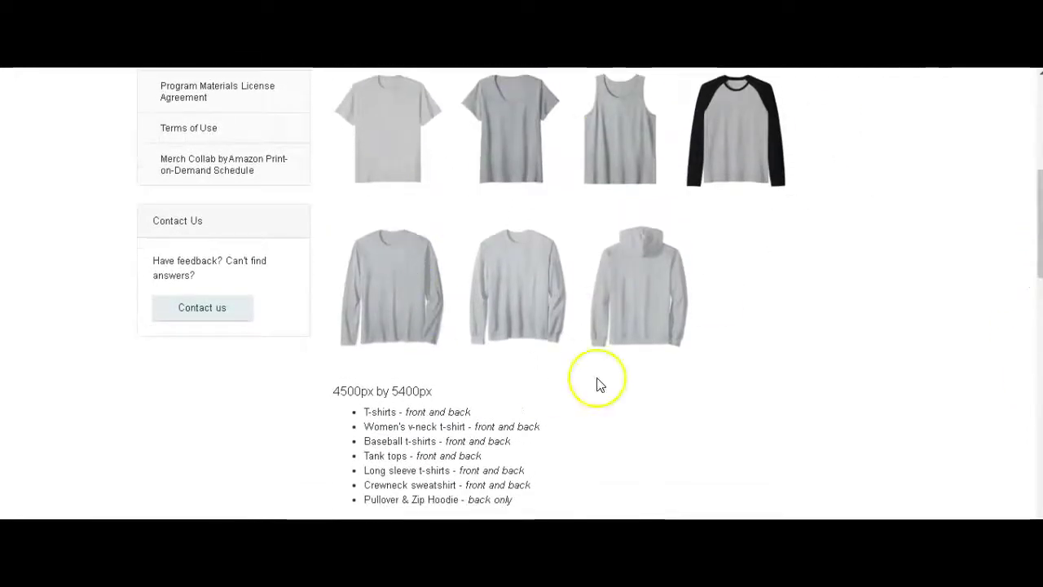
{"action": "left_click_drag", "start_coordinate": [1031, 187], "coordinate": [1026, 449]}
{"action": "key", "text": "Home"}
{"action": "left_click_drag", "start_coordinate": [1038, 89], "coordinate": [1039, 248]}
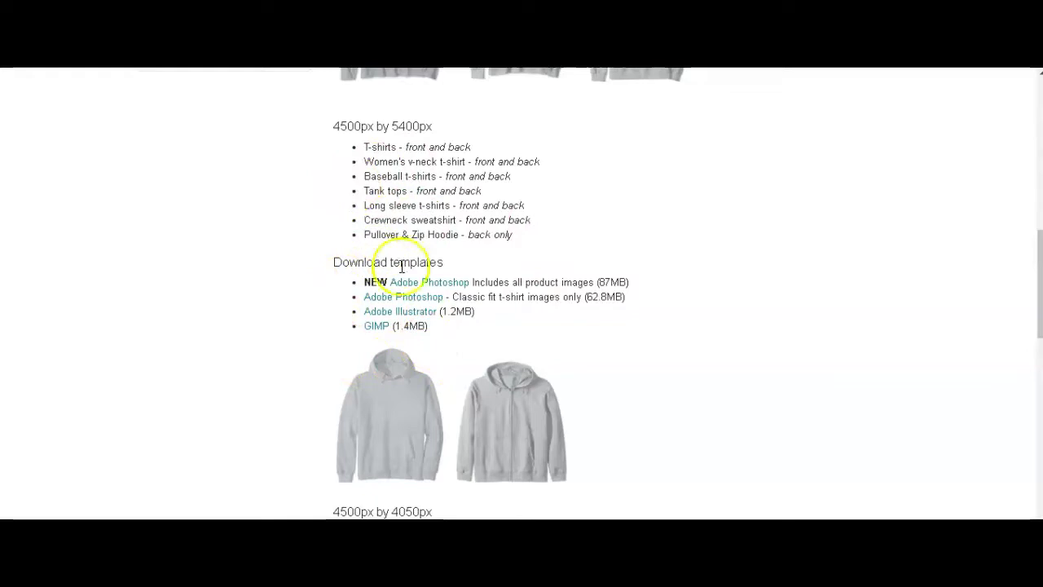
Download the Adobe Photoshop template for 4500 x 5400 px artwork
{"action": "left_click", "coordinate": [401, 300]}
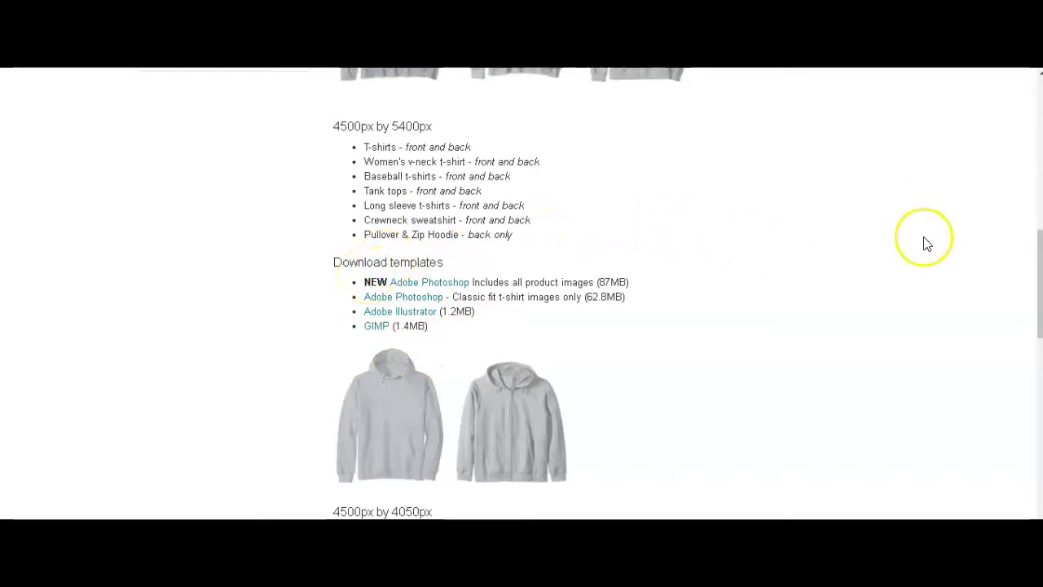
{"action": "mouse_move", "coordinate": [1039, 251]}
{"action": "left_mouse_down"}
{"action": "mouse_move", "coordinate": [1038, 359]}
{"action": "mouse_move", "coordinate": [1038, 346]}
{"action": "left_mouse_up"}
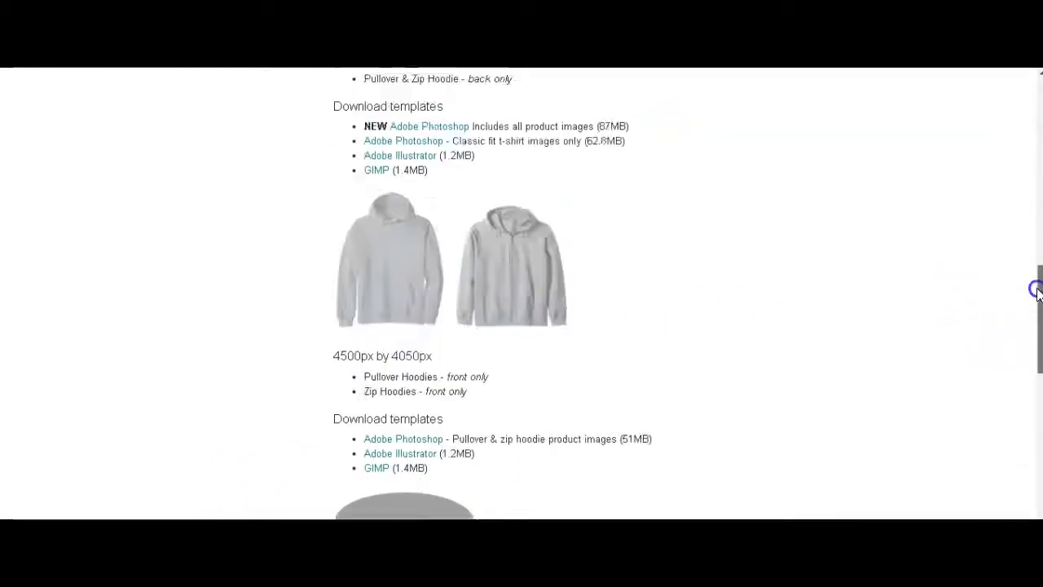
{"action": "left_click_drag", "start_coordinate": [1037, 356], "coordinate": [1038, 102]}
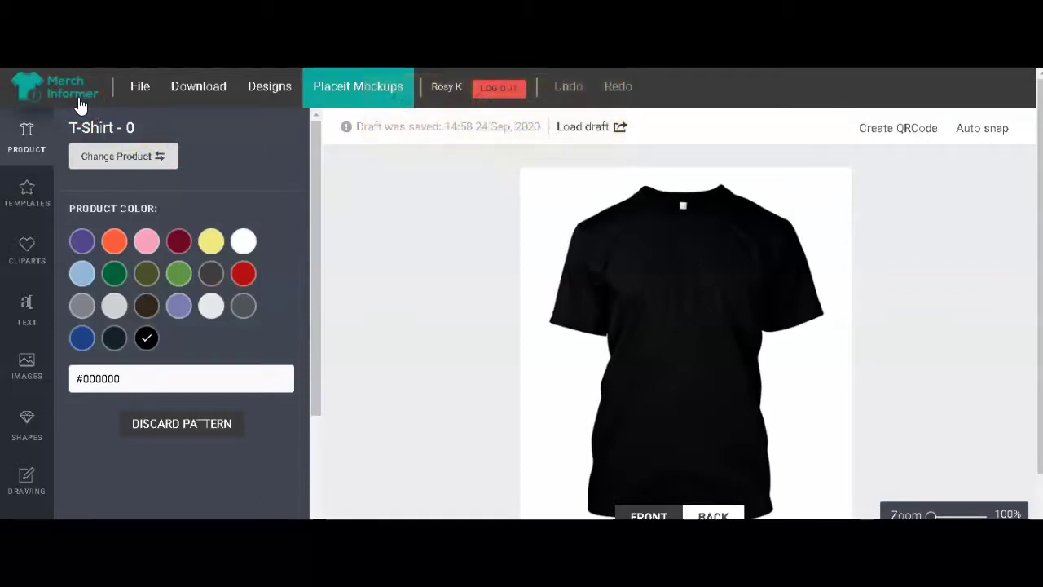
{"action": "left_click", "coordinate": [189, 380]}
{"action": "left_click", "coordinate": [129, 159]}
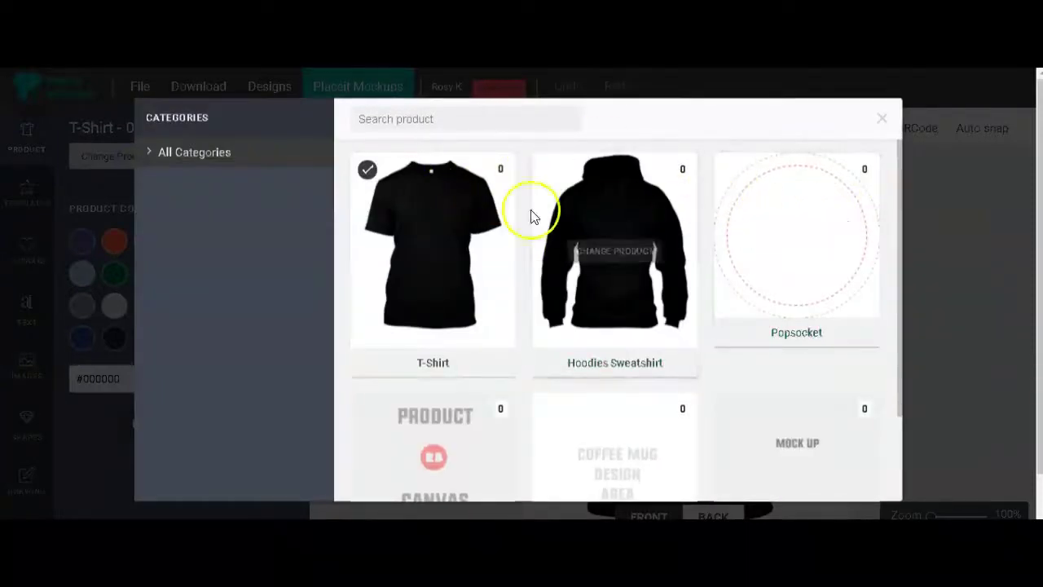
{"action": "mouse_move", "coordinate": [896, 196]}
{"action": "left_mouse_down"}
{"action": "mouse_move", "coordinate": [892, 383]}
{"action": "mouse_move", "coordinate": [892, 122]}
{"action": "left_mouse_up"}
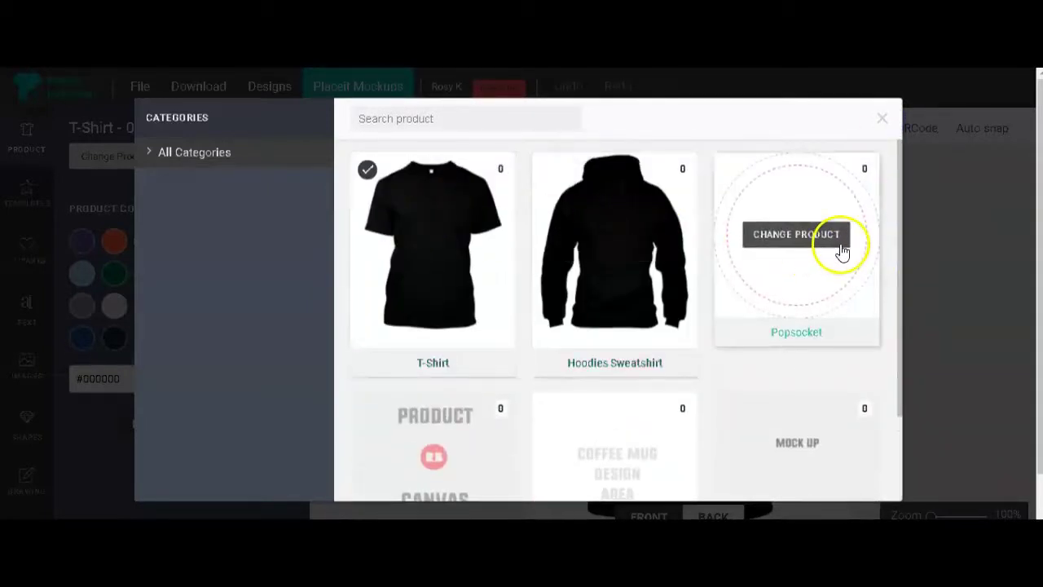
{"action": "left_click_drag", "start_coordinate": [897, 237], "coordinate": [395, 397]}
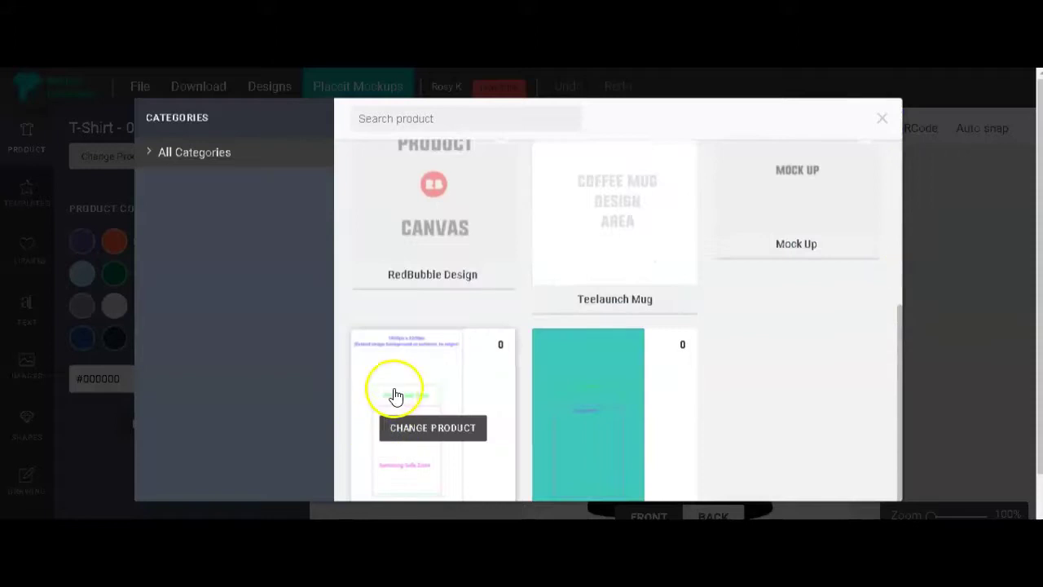
{"action": "left_click", "coordinate": [881, 118]}
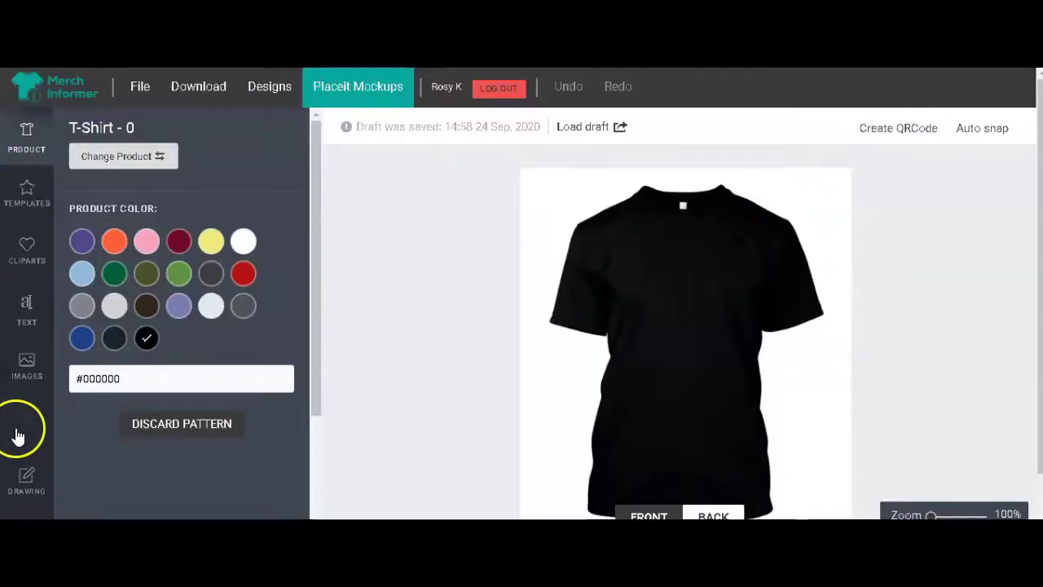
Place the Believe ornament design from the image library onto the T-shirt
{"action": "left_click", "coordinate": [27, 366]}
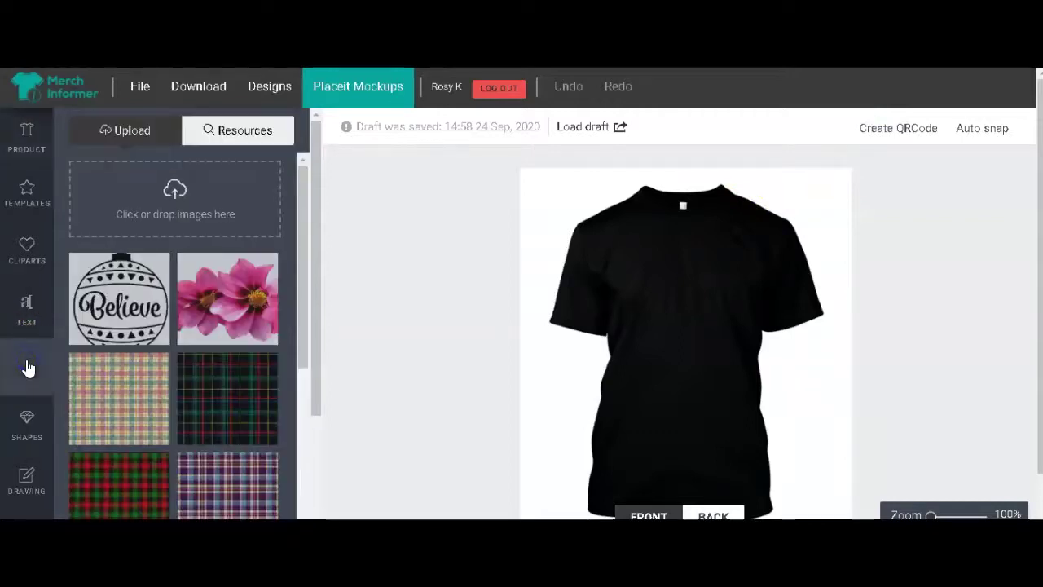
{"action": "left_click", "coordinate": [121, 314]}
{"action": "left_click", "coordinate": [634, 229]}
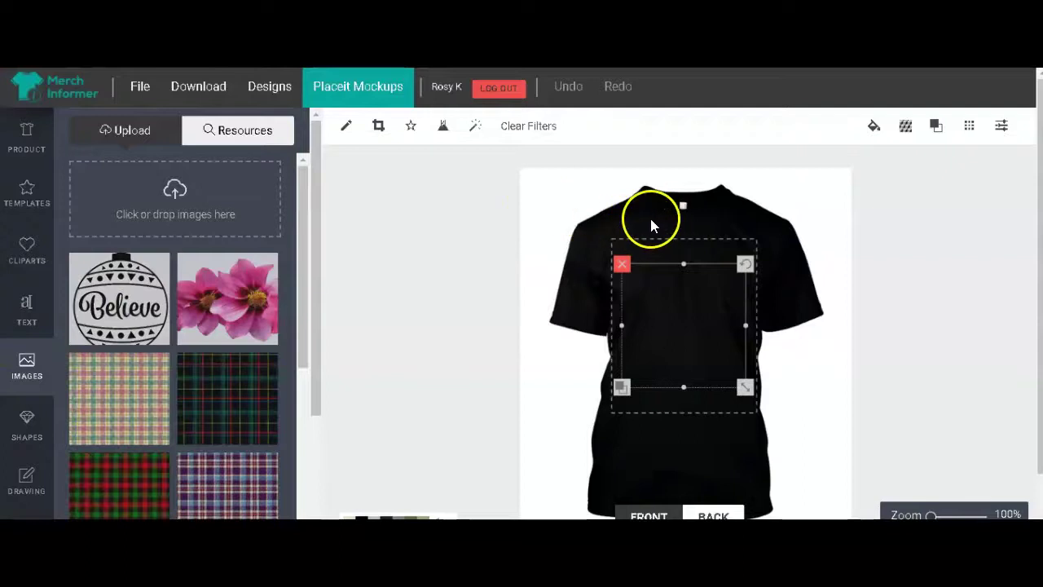
{"action": "left_click", "coordinate": [560, 224]}
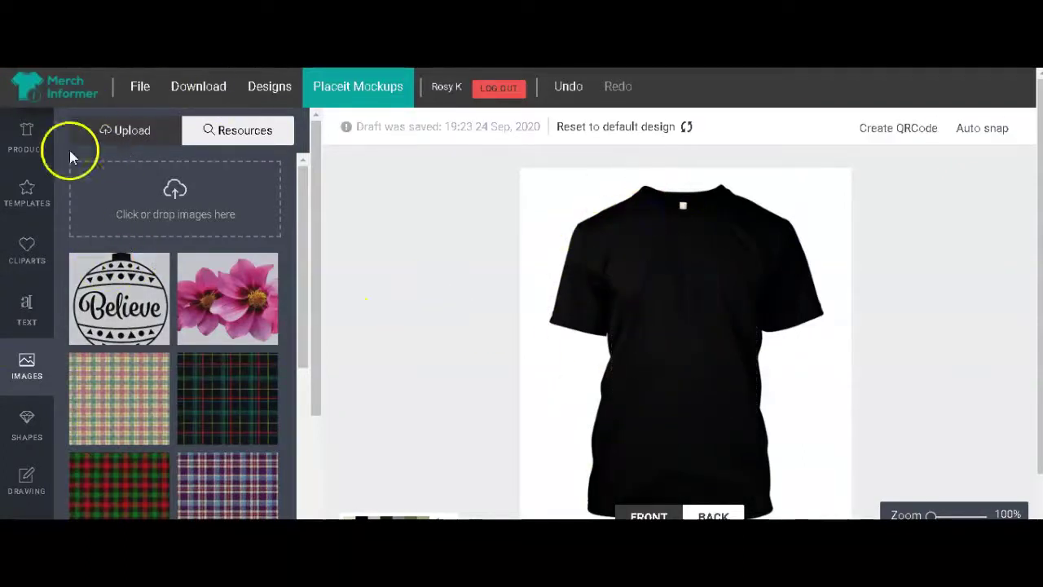
Make the T-shirt yellow and download the Believe mockup
{"action": "left_click", "coordinate": [16, 147]}
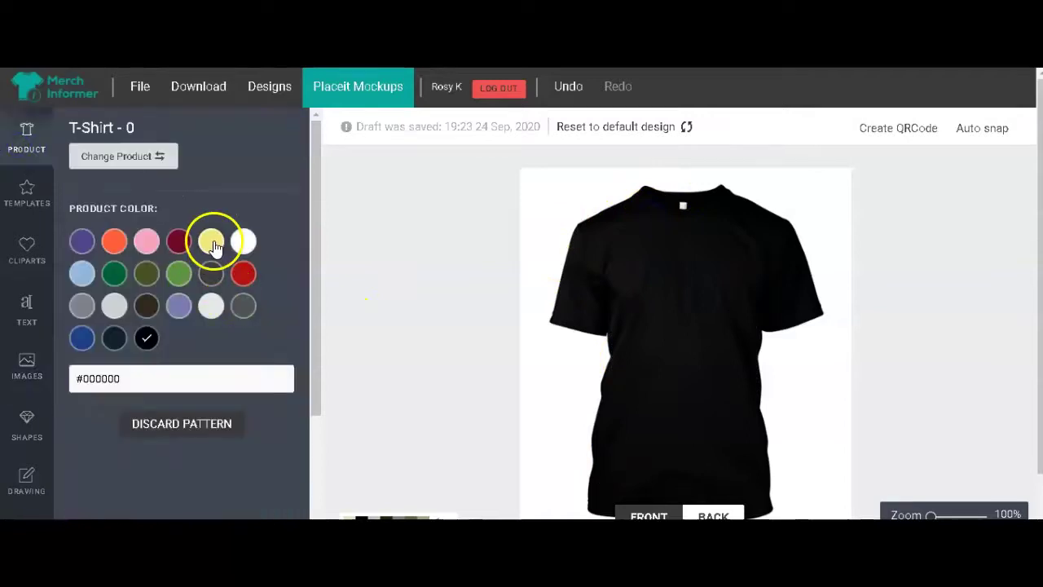
{"action": "left_click", "coordinate": [212, 242]}
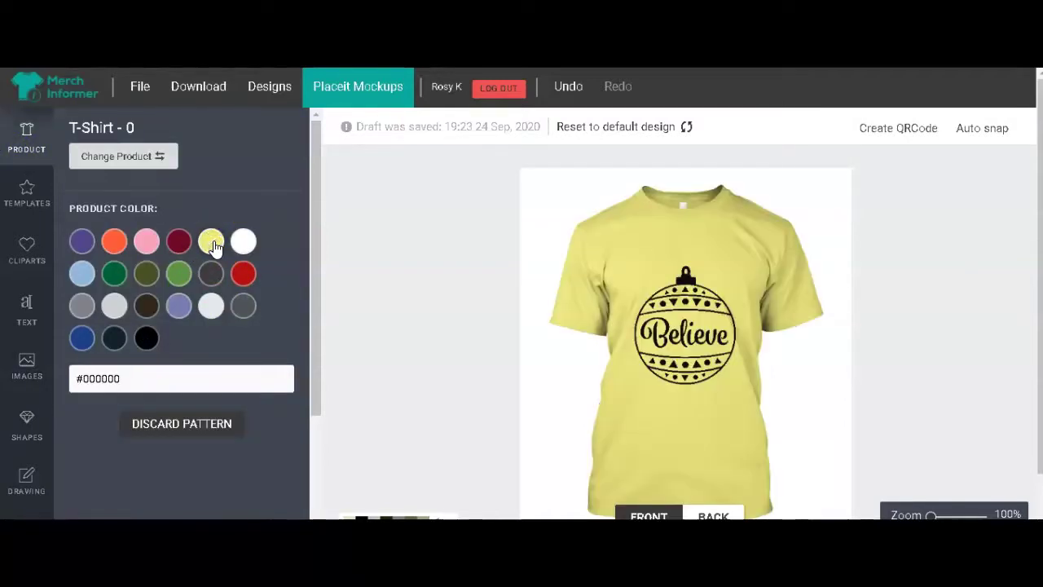
{"action": "left_click", "coordinate": [214, 245]}
{"action": "left_click", "coordinate": [124, 380]}
{"action": "left_click", "coordinate": [699, 320]}
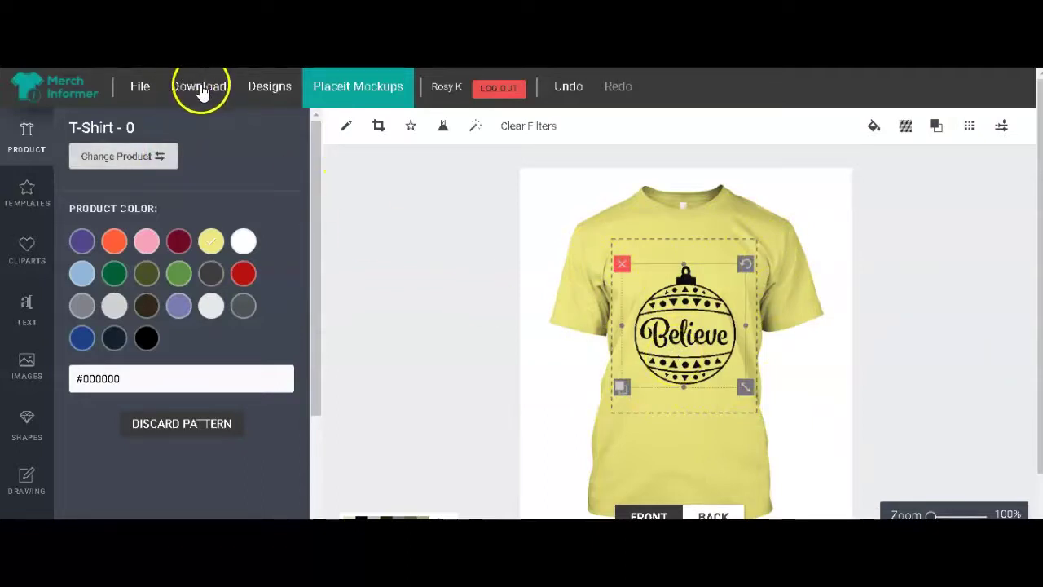
{"action": "left_click", "coordinate": [202, 96]}
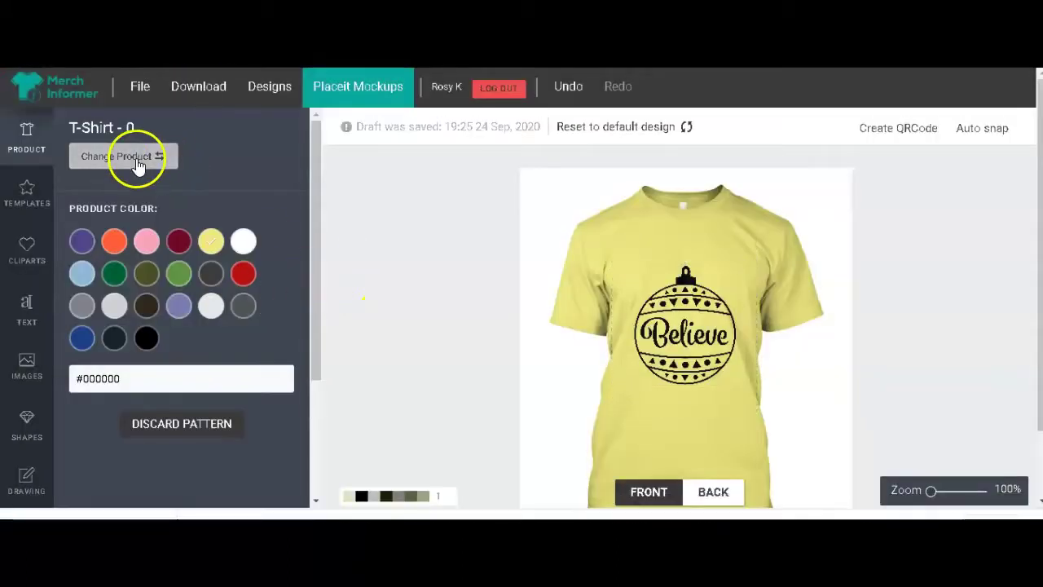
Switch to a pink hoodie, add the slightly enlarged Believe ornament, and download it
{"action": "left_click", "coordinate": [137, 160]}
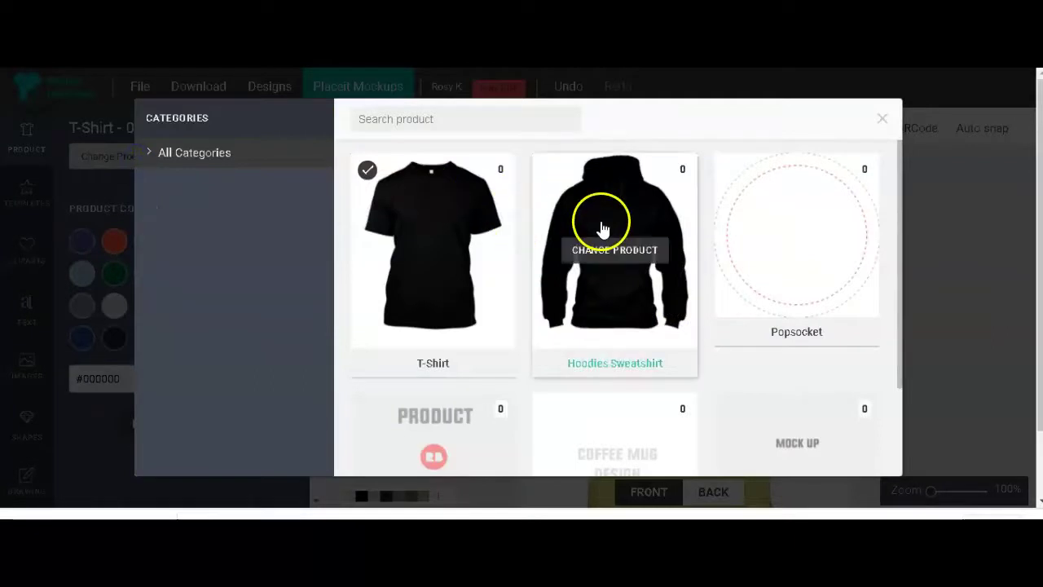
{"action": "left_click", "coordinate": [601, 227]}
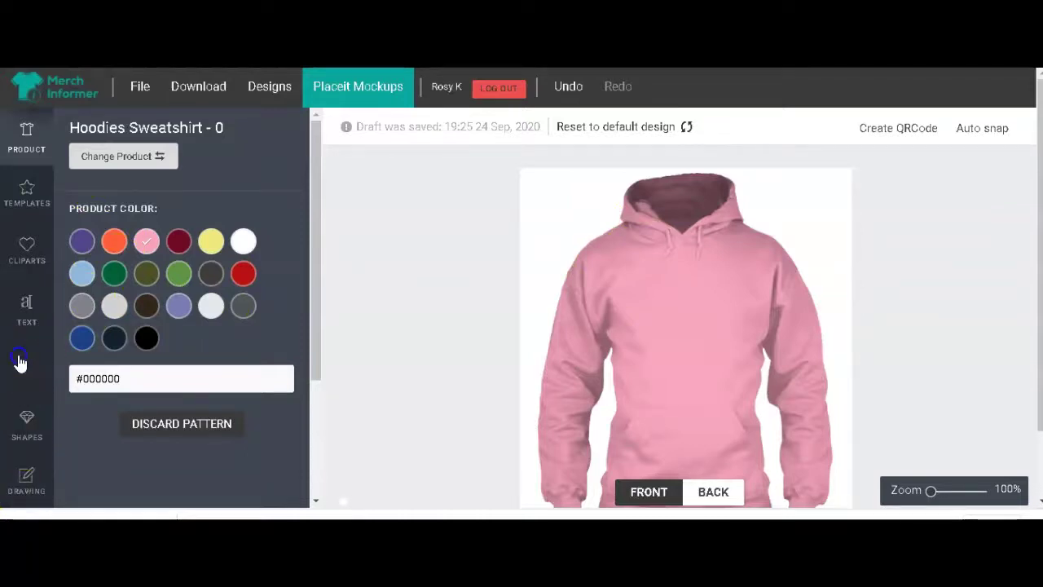
{"action": "left_click", "coordinate": [20, 364]}
{"action": "left_click", "coordinate": [154, 295]}
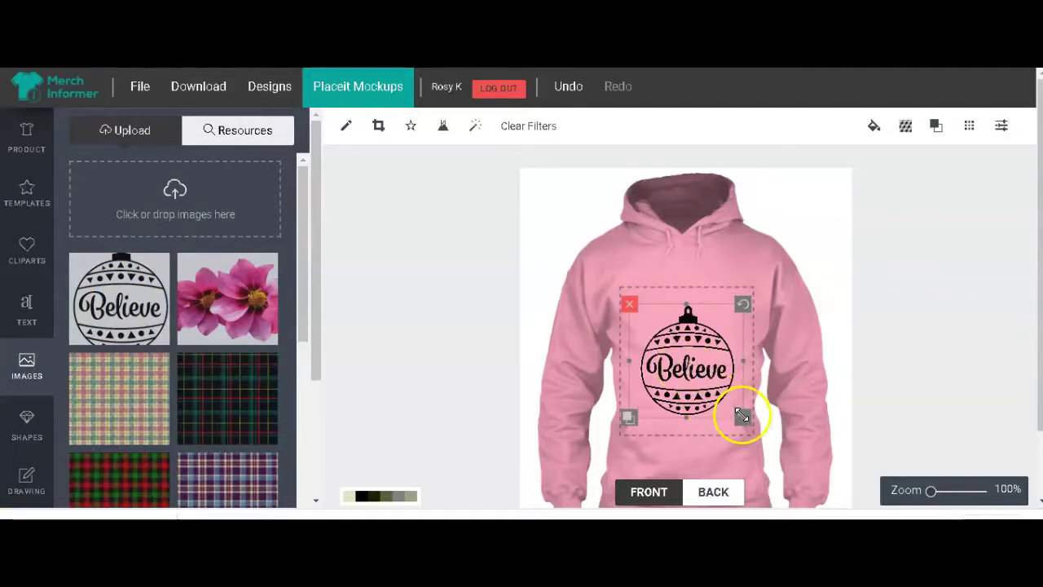
{"action": "left_click_drag", "start_coordinate": [742, 417], "coordinate": [745, 419]}
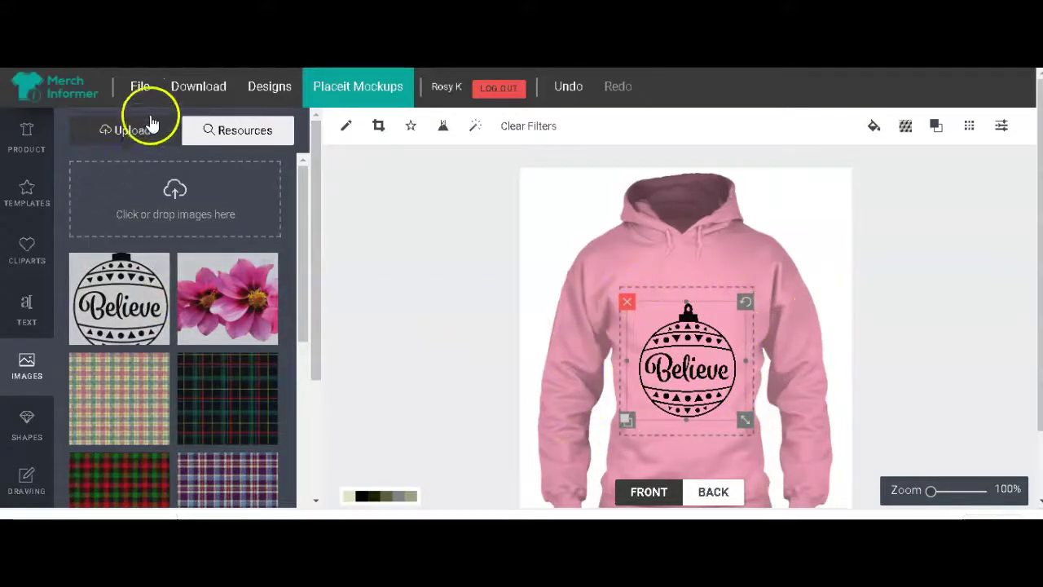
{"action": "left_click", "coordinate": [198, 91]}
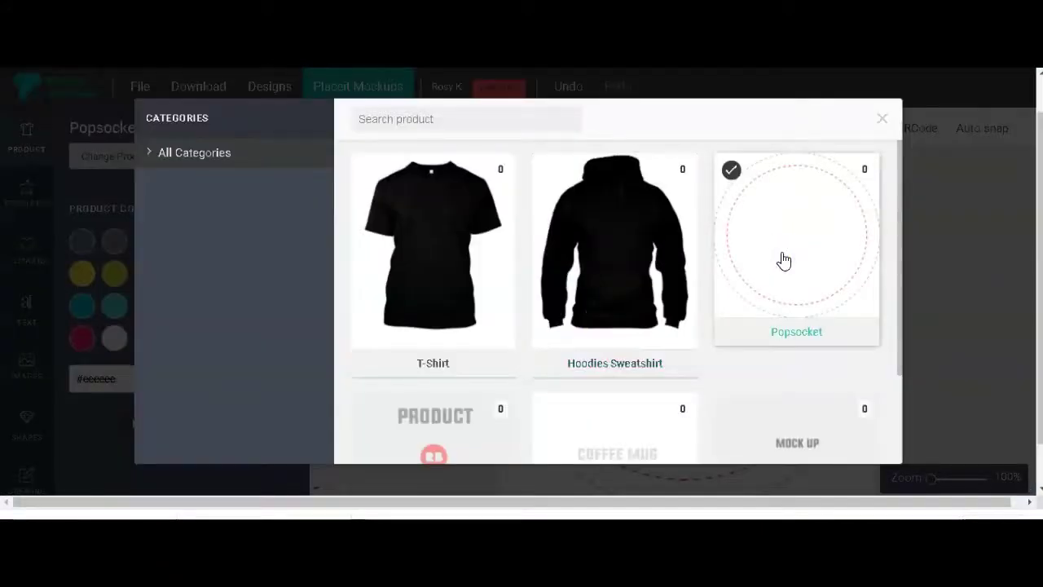
Switch to Popsocket, fill its circle with the Believe ornament, and download the design
{"action": "left_click", "coordinate": [786, 262]}
{"action": "left_click", "coordinate": [883, 124]}
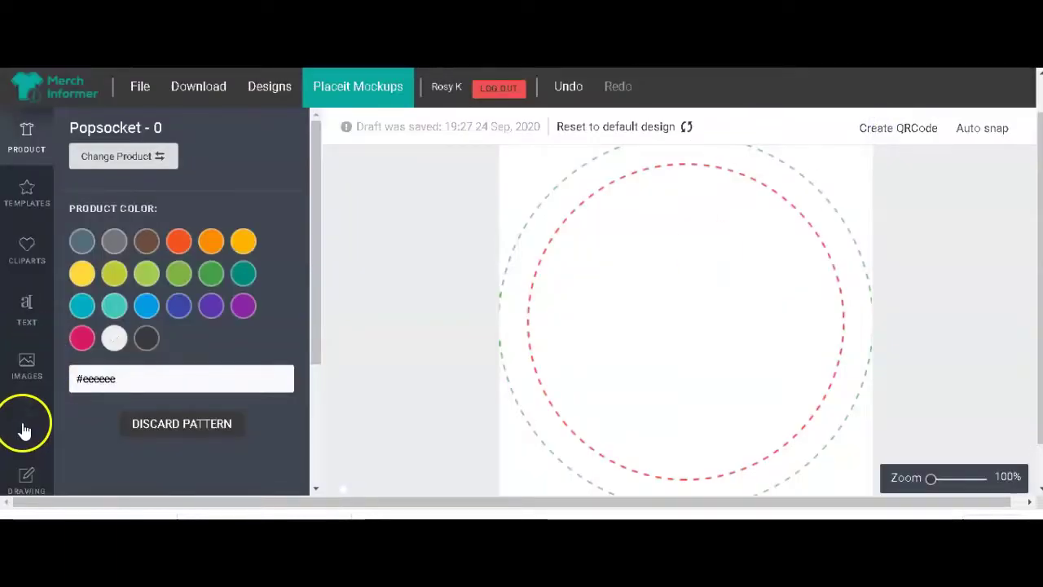
{"action": "left_click", "coordinate": [24, 388]}
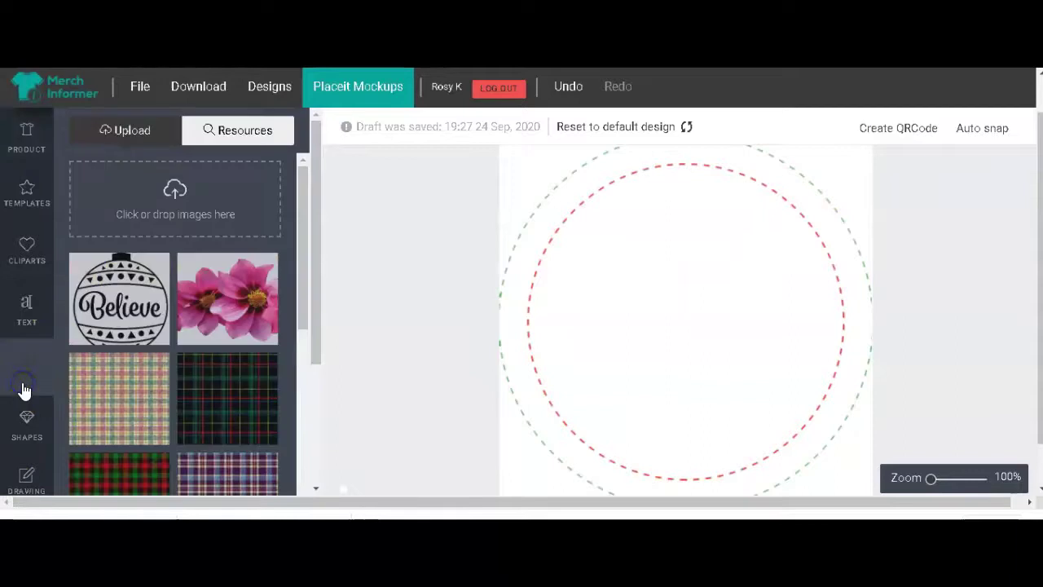
{"action": "left_click", "coordinate": [136, 276]}
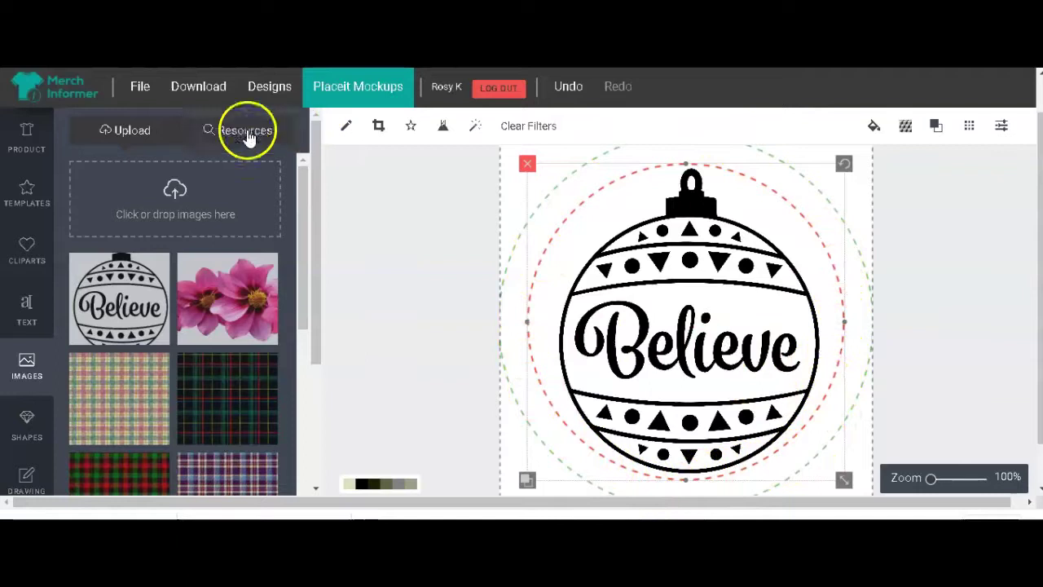
{"action": "left_click", "coordinate": [196, 91]}
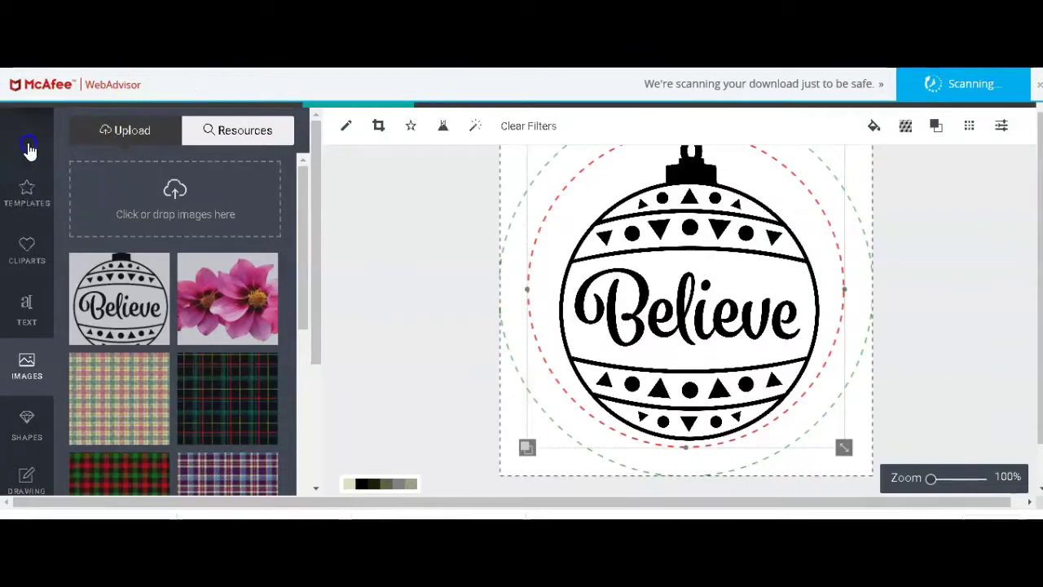
{"action": "left_click", "coordinate": [28, 148]}
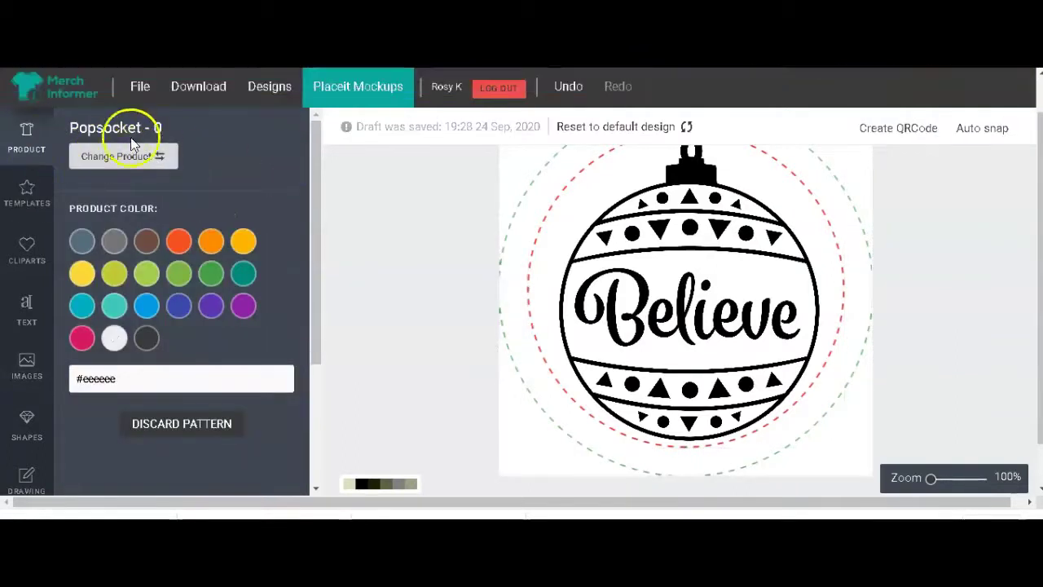
Switch the product to Merch Phone Cases and add the Believe ornament
{"action": "left_click", "coordinate": [99, 159]}
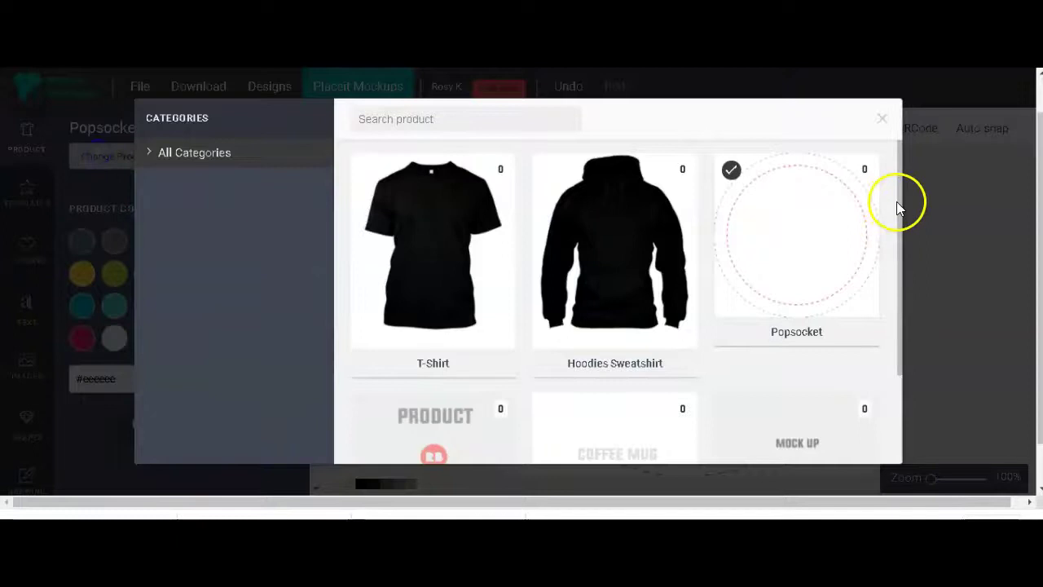
{"action": "left_click_drag", "start_coordinate": [896, 204], "coordinate": [896, 399]}
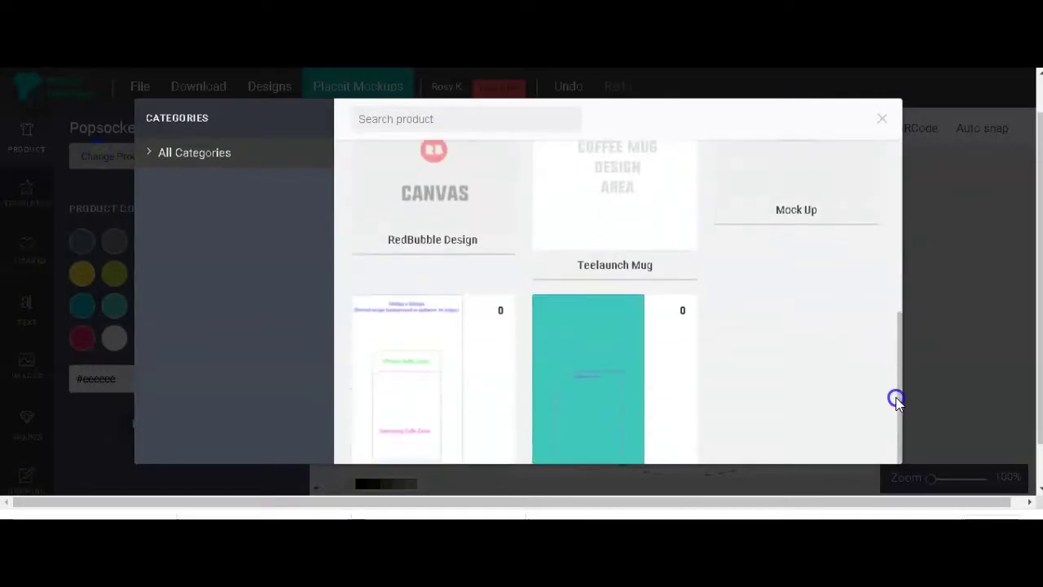
{"action": "left_click", "coordinate": [416, 346]}
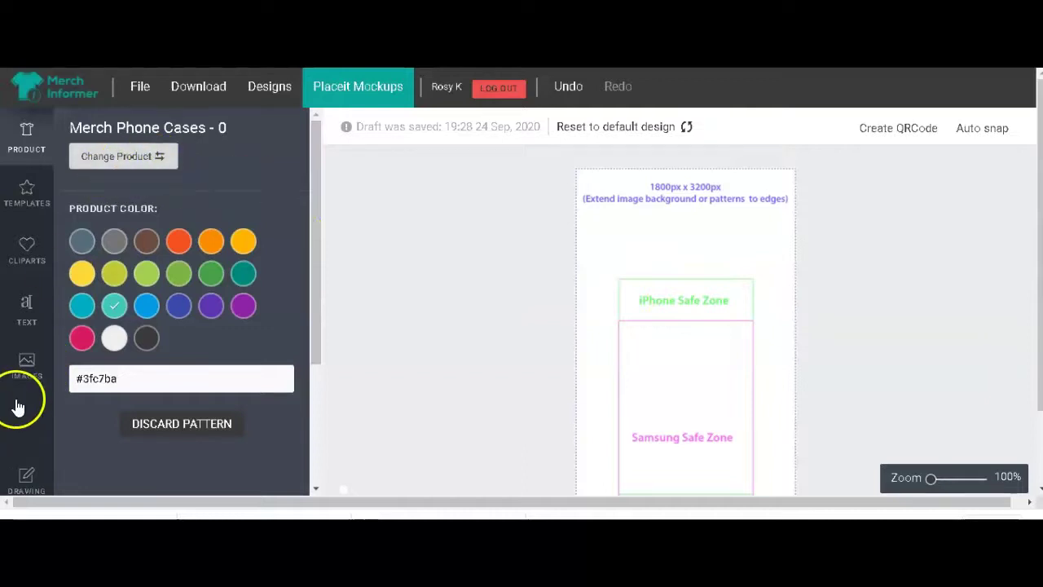
{"action": "left_click", "coordinate": [24, 372]}
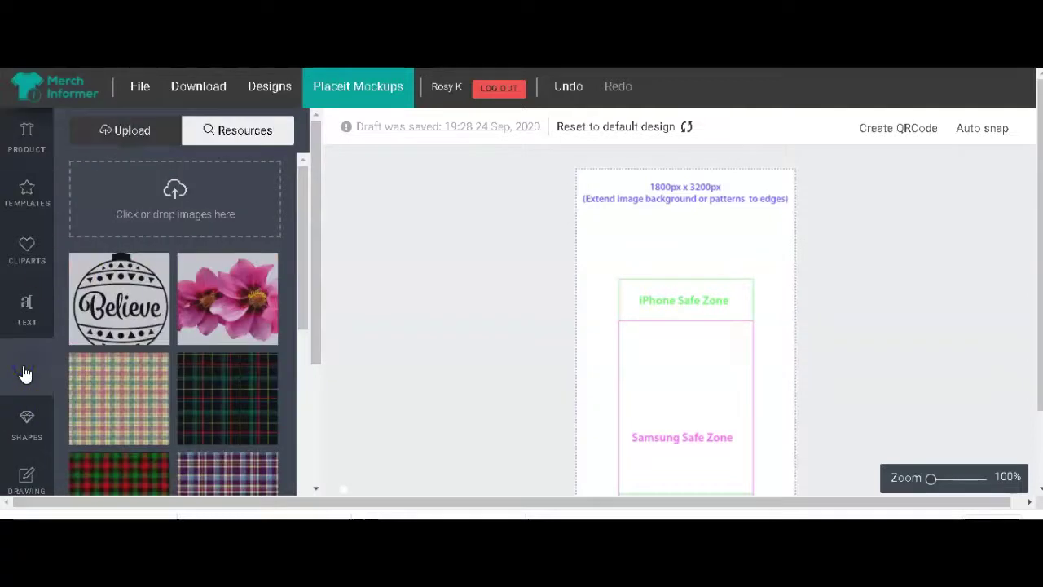
{"action": "left_click", "coordinate": [140, 292]}
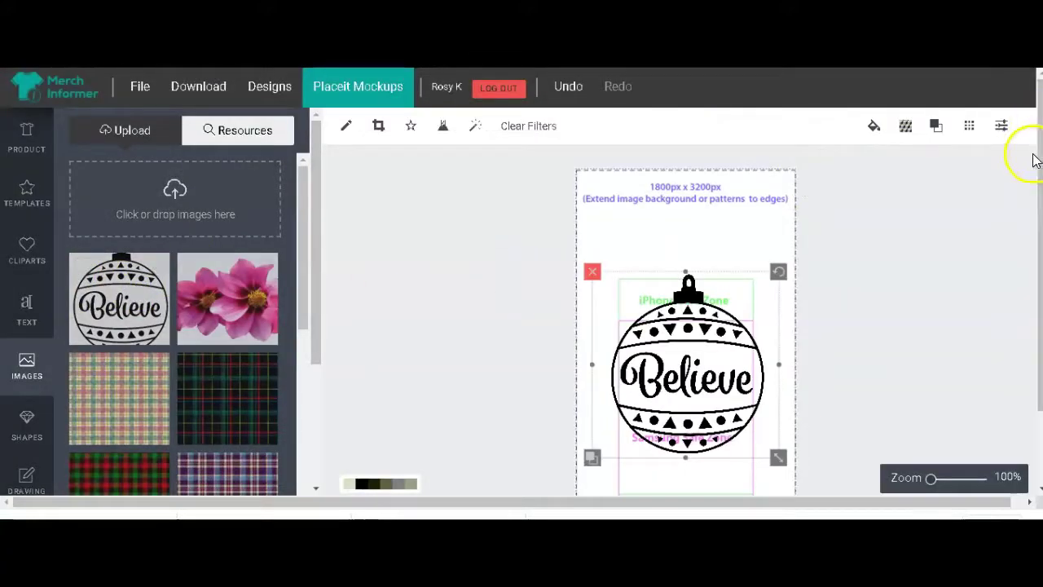
Centre and shrink the ornament inside the safe zones, then download the phone-case design
{"action": "left_click_drag", "start_coordinate": [1034, 159], "coordinate": [1036, 205]}
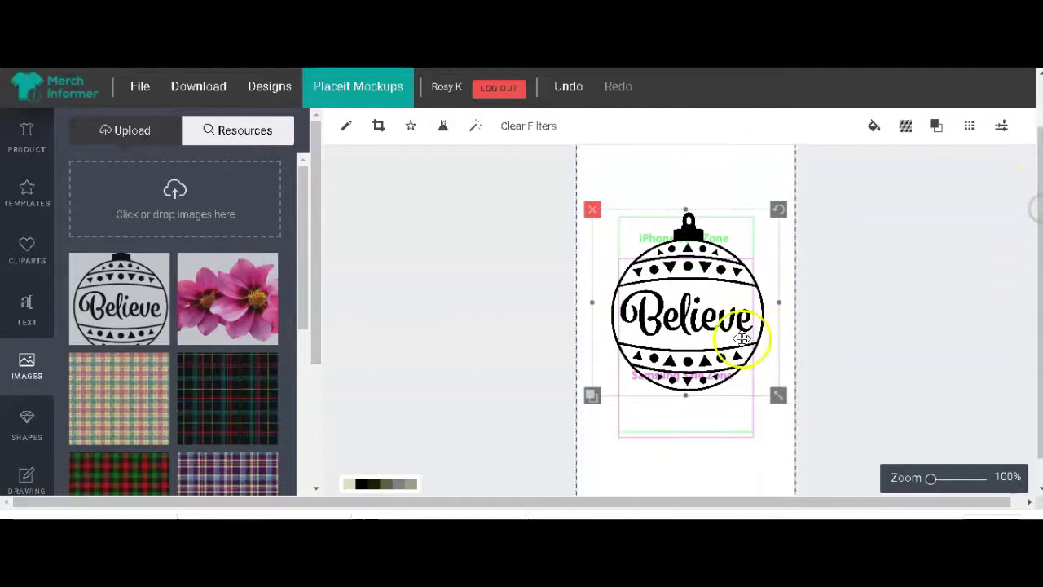
{"action": "mouse_move", "coordinate": [740, 327]}
{"action": "left_mouse_down"}
{"action": "mouse_move", "coordinate": [717, 313]}
{"action": "mouse_move", "coordinate": [822, 315]}
{"action": "left_mouse_up"}
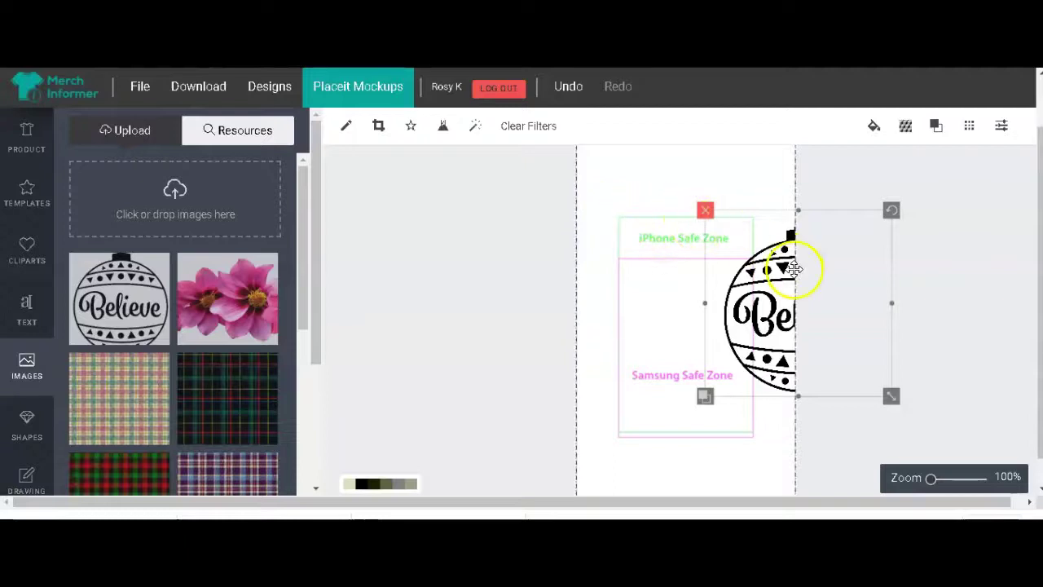
{"action": "left_click_drag", "start_coordinate": [795, 268], "coordinate": [663, 318]}
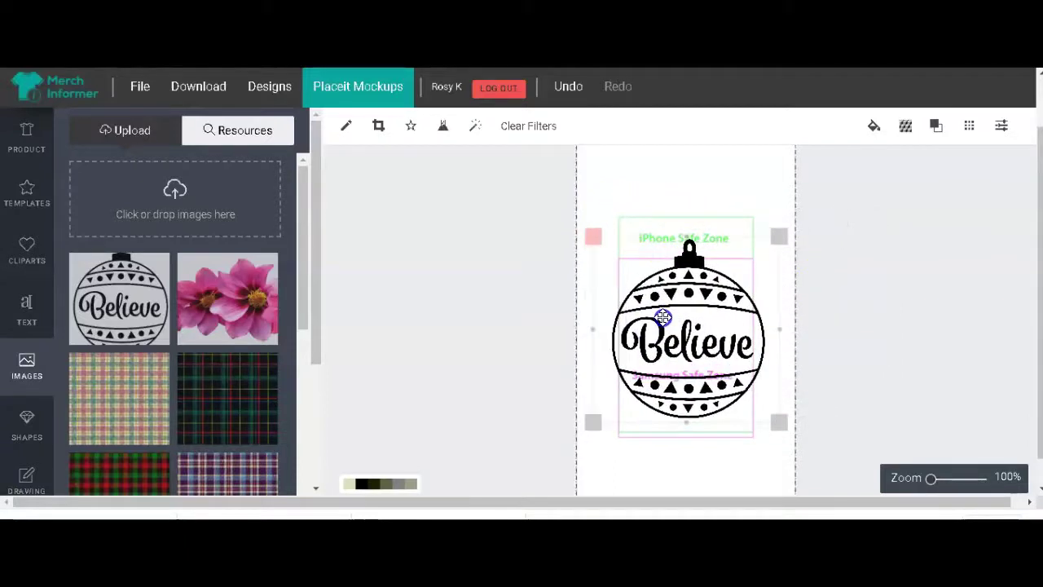
{"action": "left_click_drag", "start_coordinate": [776, 422], "coordinate": [758, 414]}
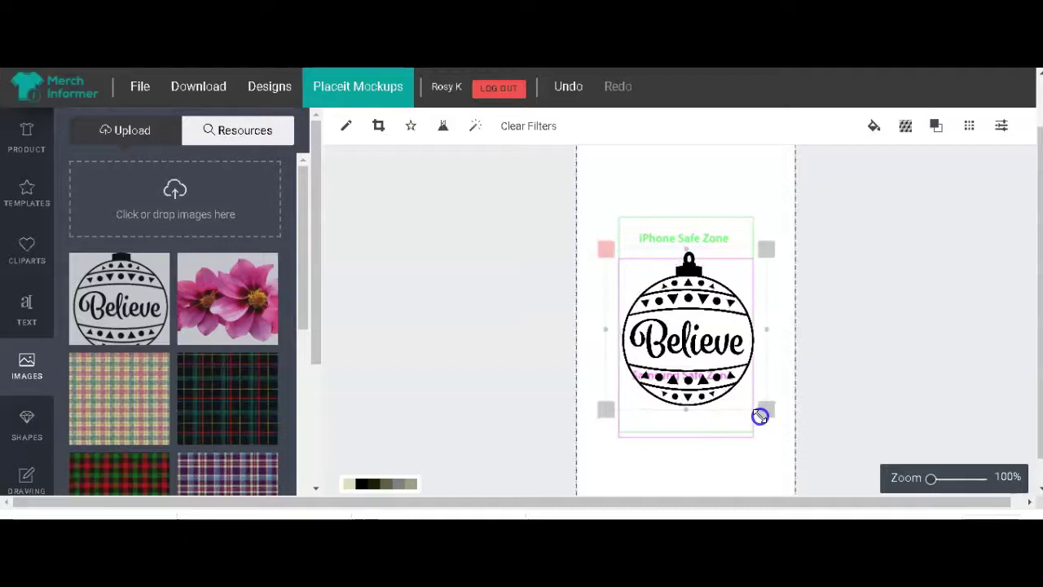
{"action": "left_click_drag", "start_coordinate": [702, 346], "coordinate": [699, 361]}
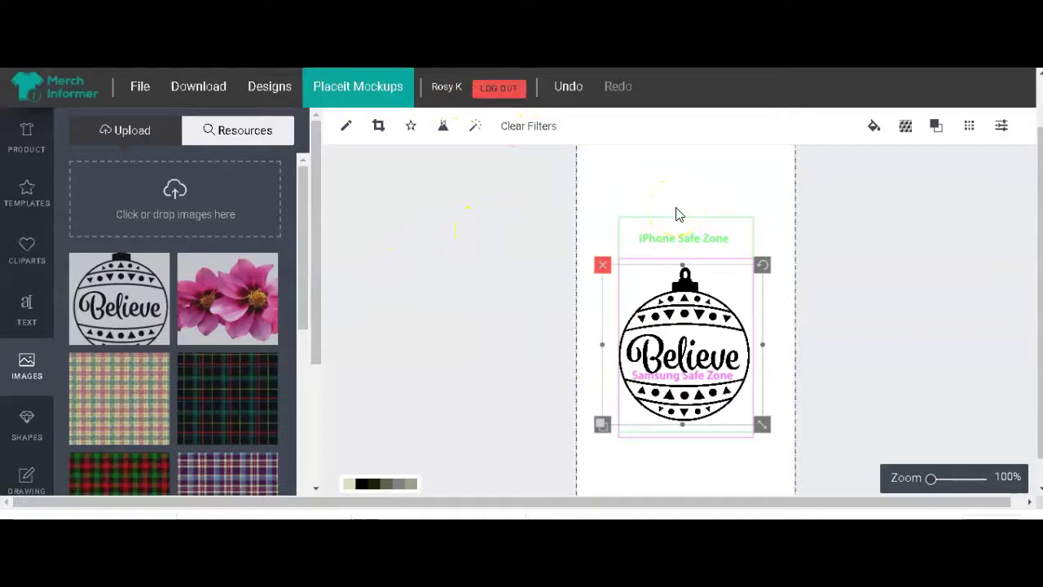
{"action": "scroll", "coordinate": [682, 279], "scroll_direction": "down", "scroll_amount": 1}
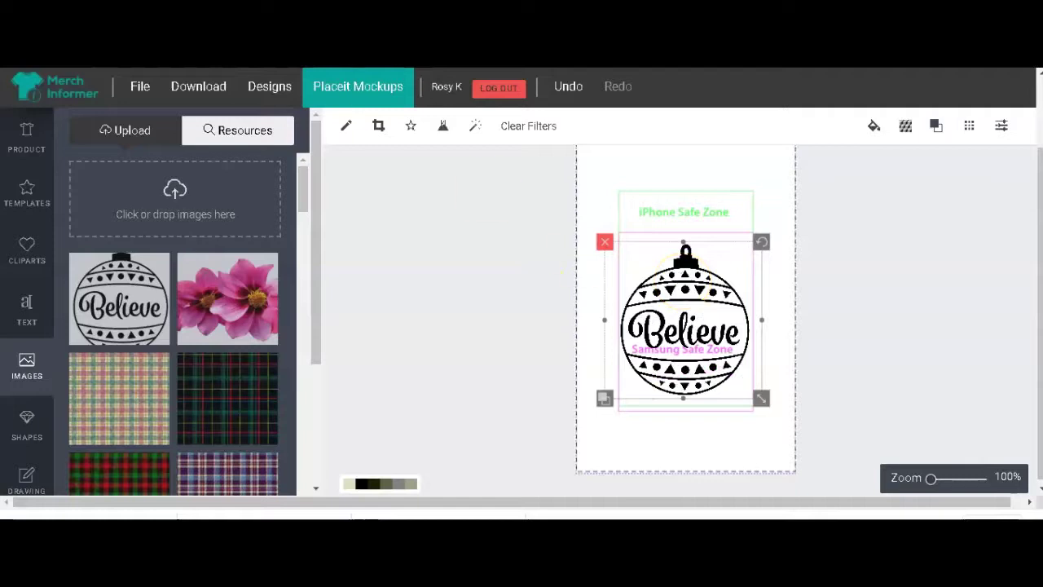
{"action": "left_click", "coordinate": [209, 88]}
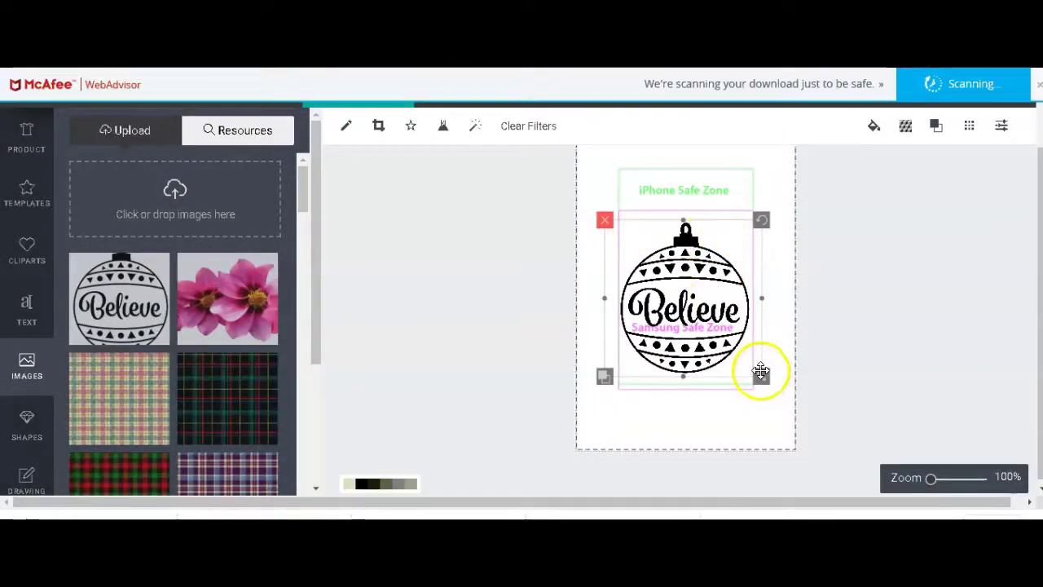
Fine-tune the ornament's position and size, then download the finished phone-case design
{"action": "left_click_drag", "start_coordinate": [711, 306], "coordinate": [711, 277]}
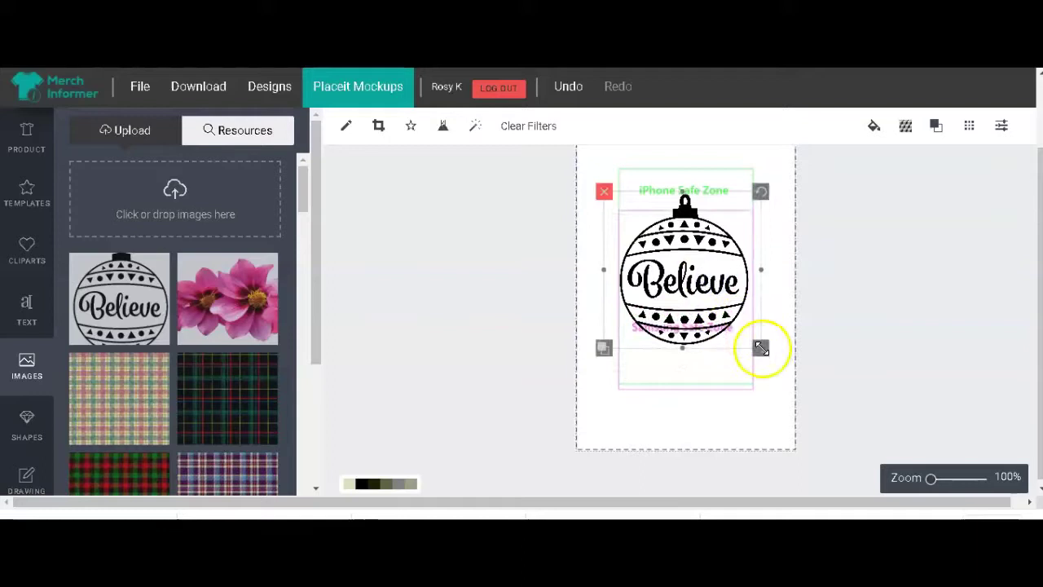
{"action": "left_click_drag", "start_coordinate": [760, 355], "coordinate": [764, 355]}
{"action": "left_click_drag", "start_coordinate": [702, 275], "coordinate": [702, 289]}
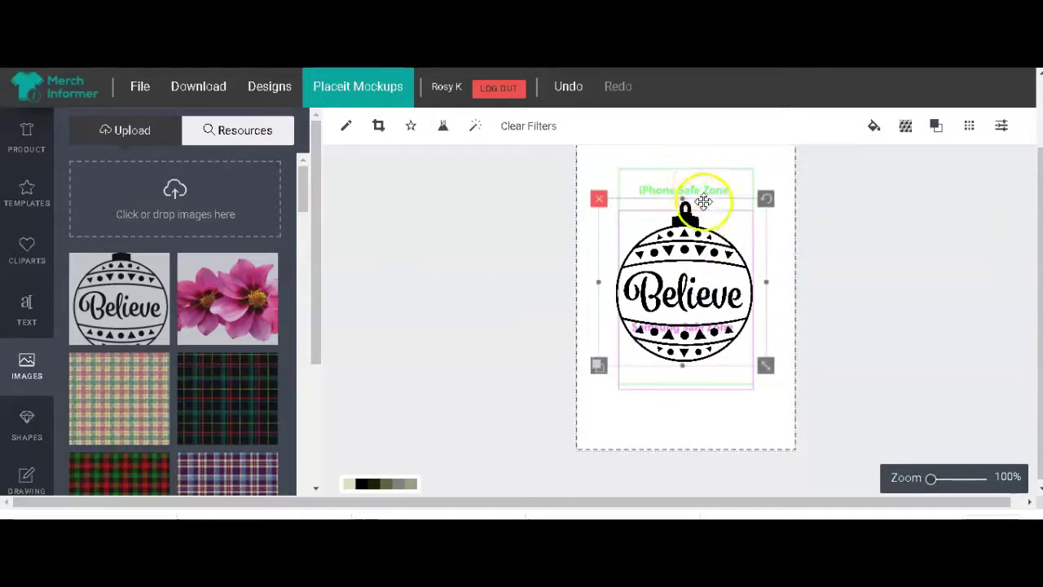
{"action": "left_click_drag", "start_coordinate": [686, 285], "coordinate": [685, 286]}
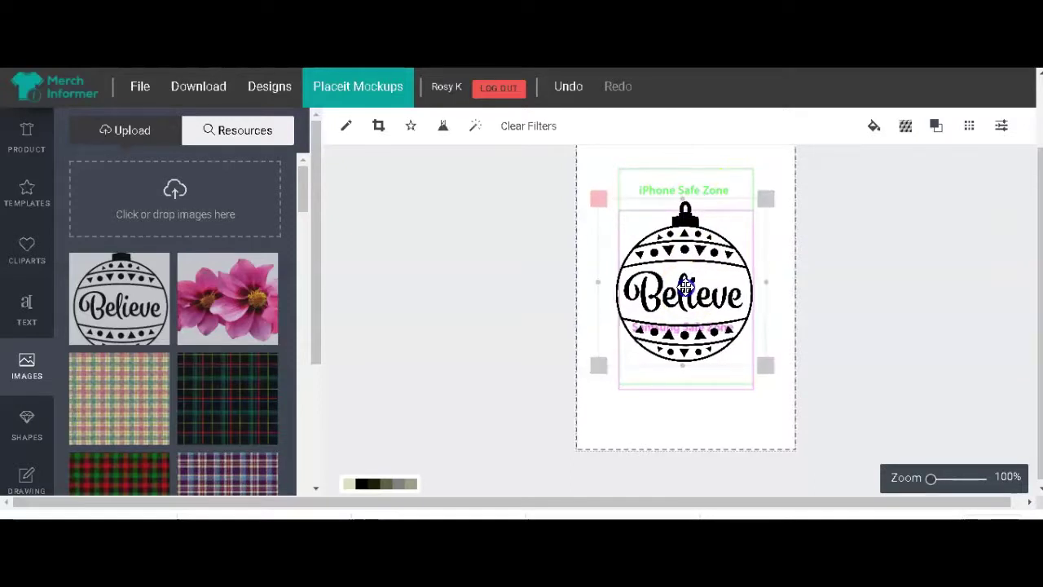
{"action": "left_click", "coordinate": [195, 79]}
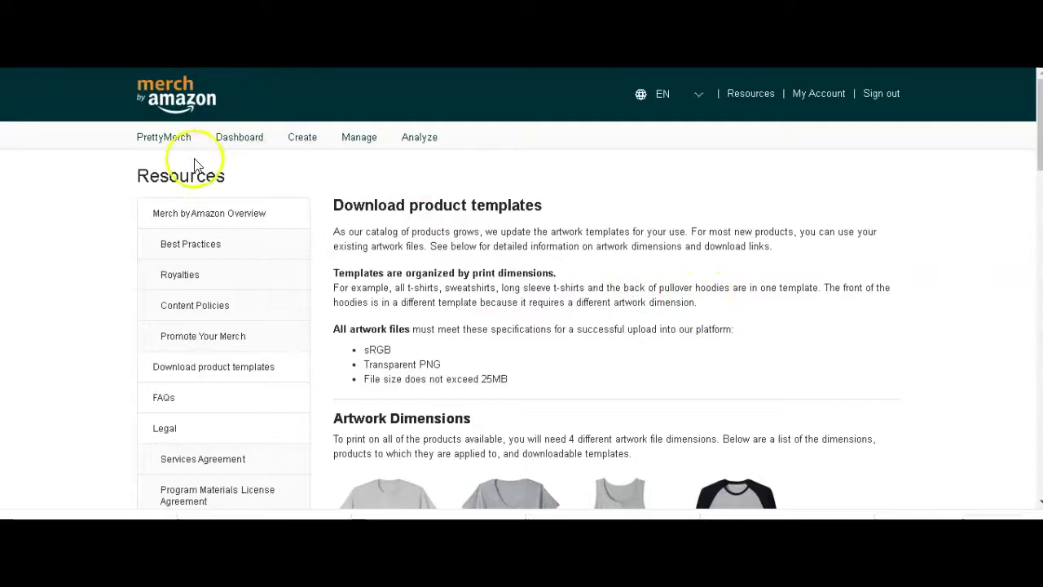
Go to Merch by Amazon's Create products page from the top navigation
{"action": "left_click", "coordinate": [302, 140]}
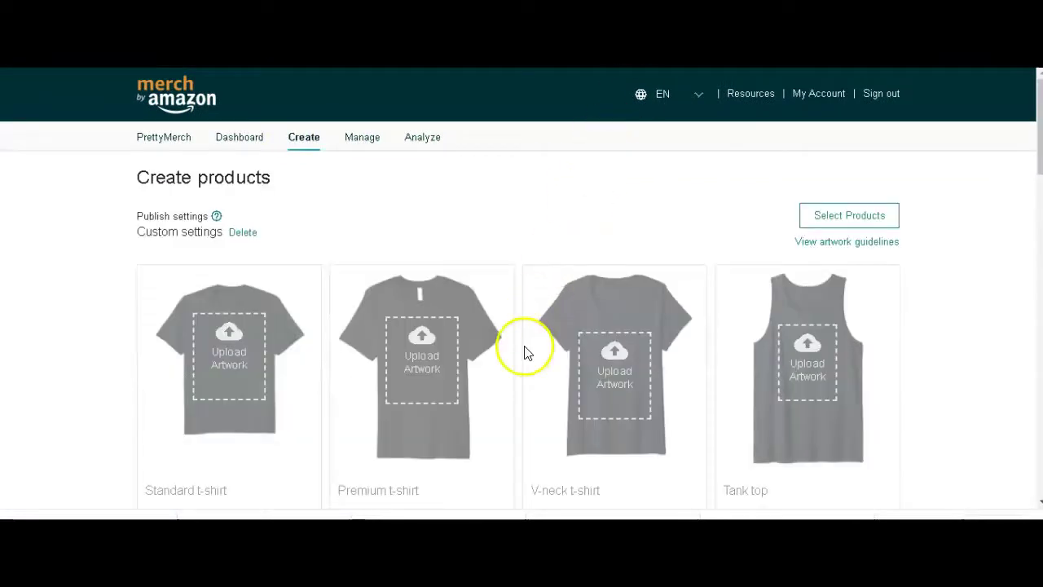
{"action": "mouse_move", "coordinate": [1036, 95]}
{"action": "left_mouse_down"}
{"action": "mouse_move", "coordinate": [1035, 396]}
{"action": "mouse_move", "coordinate": [1036, 95]}
{"action": "left_mouse_up"}
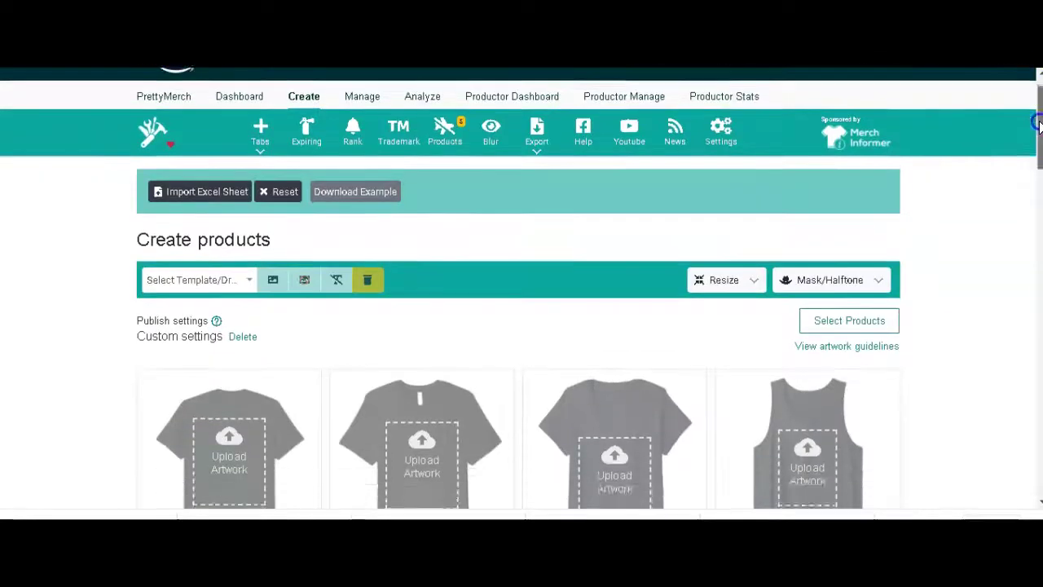
{"action": "left_click_drag", "start_coordinate": [1038, 116], "coordinate": [1038, 96]}
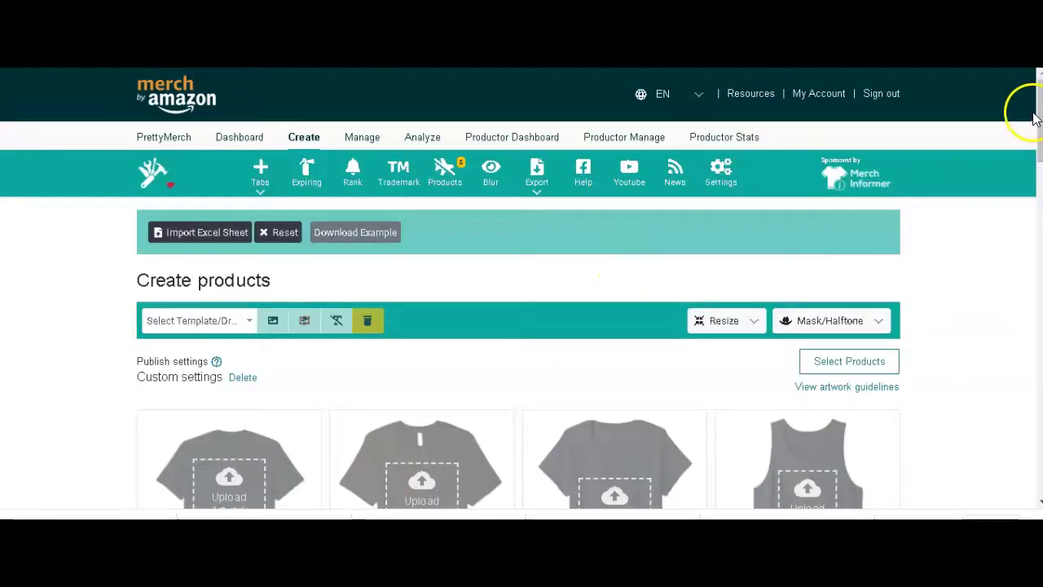
{"action": "mouse_move", "coordinate": [1036, 114]}
{"action": "left_mouse_down"}
{"action": "mouse_move", "coordinate": [1036, 282]}
{"action": "mouse_move", "coordinate": [1038, 97]}
{"action": "left_mouse_up"}
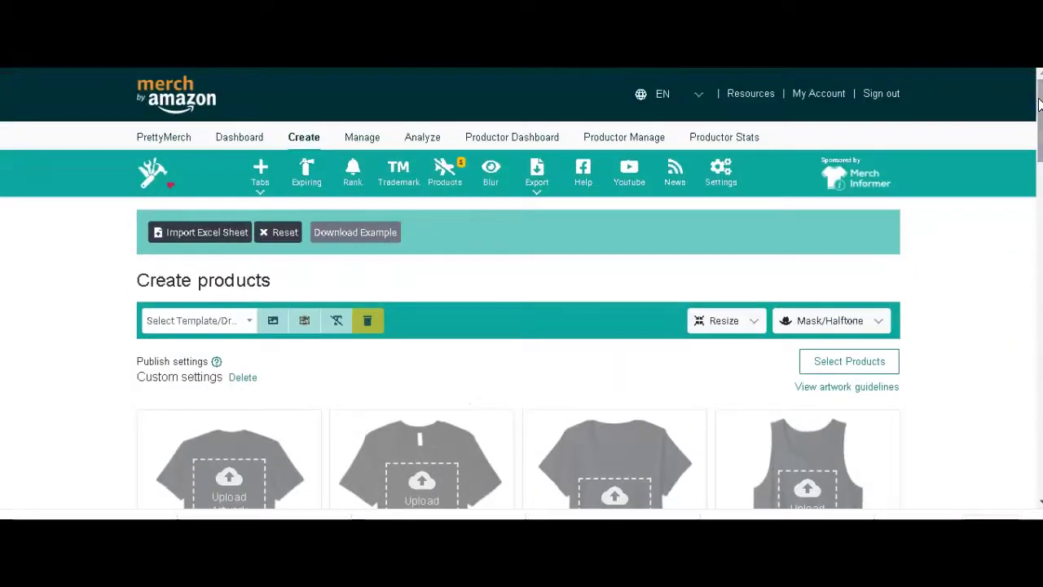
Open the product and marketplace selection and tick every product in all marketplaces
{"action": "left_click", "coordinate": [872, 365]}
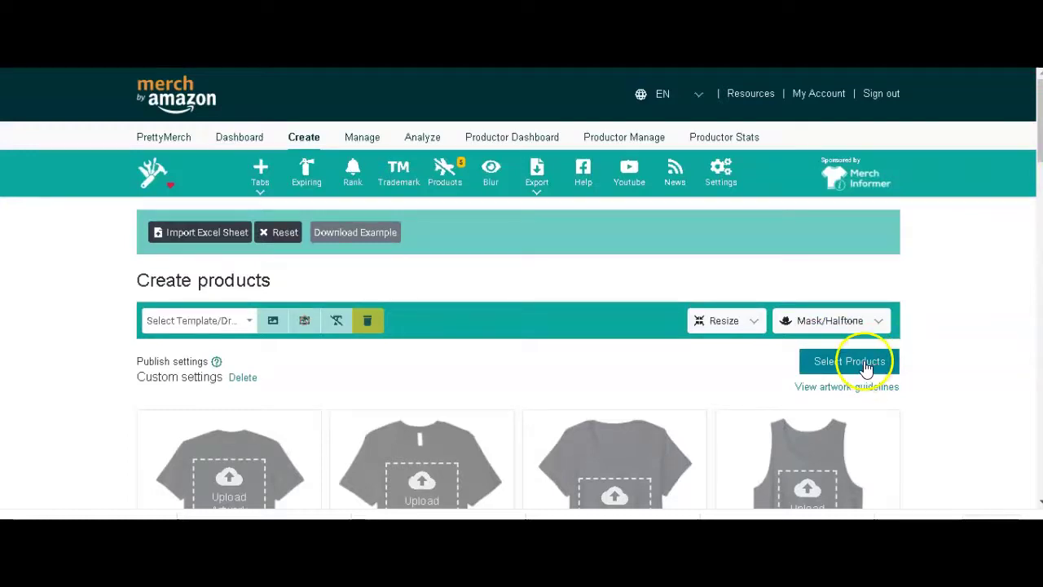
{"action": "left_click_drag", "start_coordinate": [1037, 87], "coordinate": [1036, 107]}
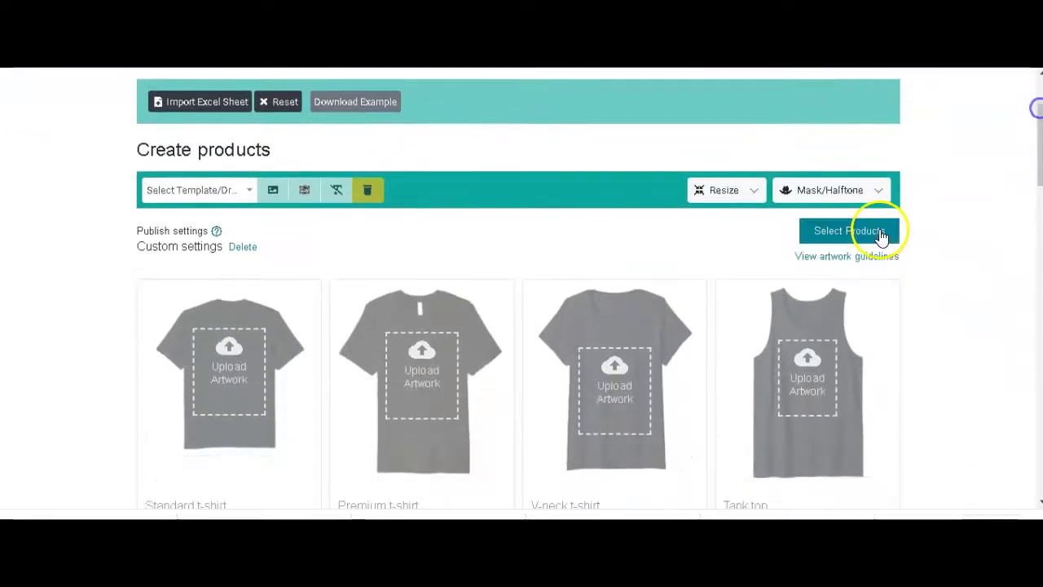
{"action": "left_click", "coordinate": [879, 232]}
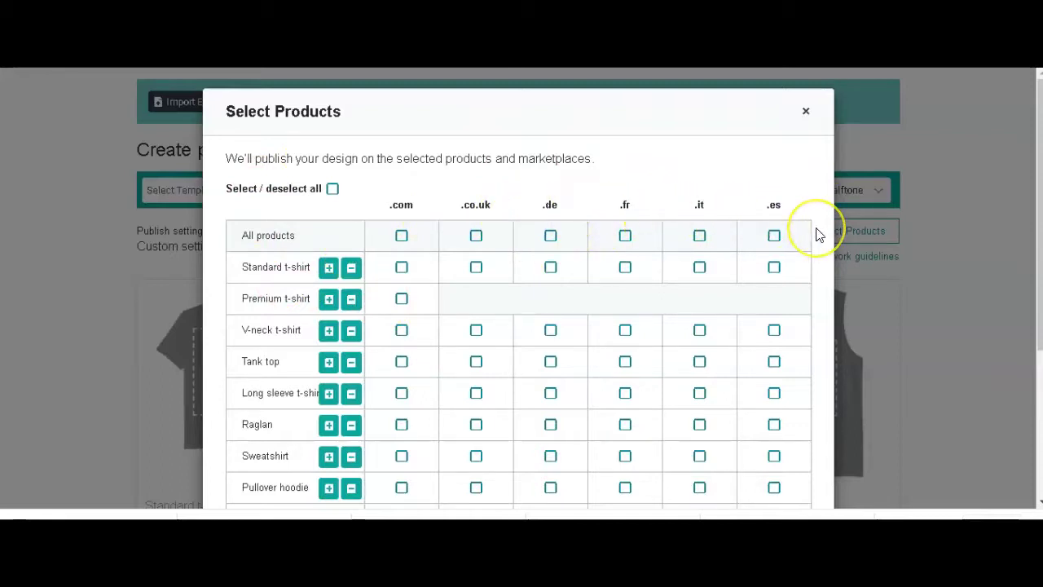
{"action": "left_click", "coordinate": [331, 189]}
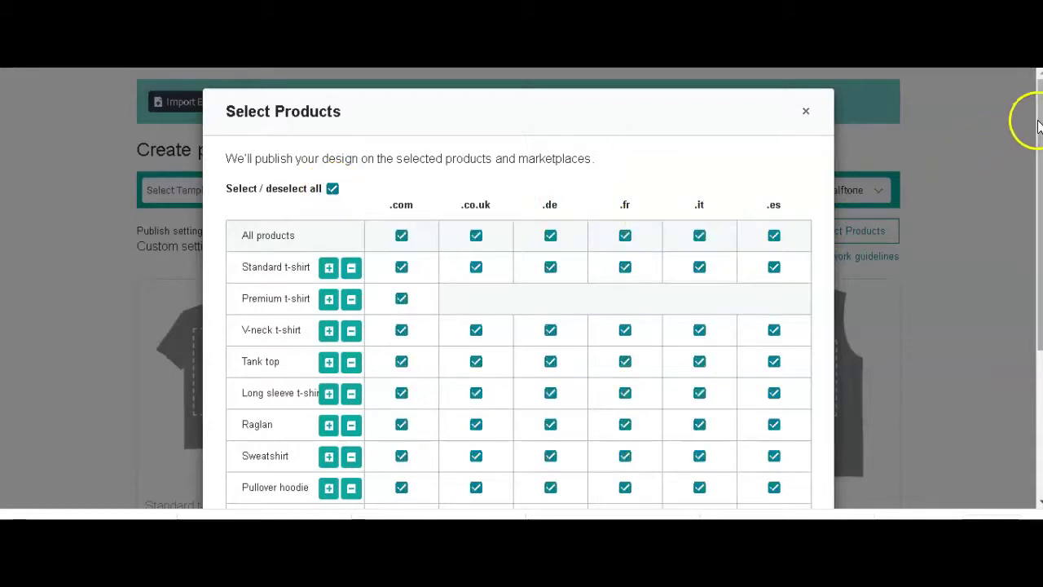
{"action": "left_click_drag", "start_coordinate": [1037, 122], "coordinate": [1038, 208]}
{"action": "scroll", "coordinate": [518, 285], "scroll_direction": "down", "scroll_amount": 2}
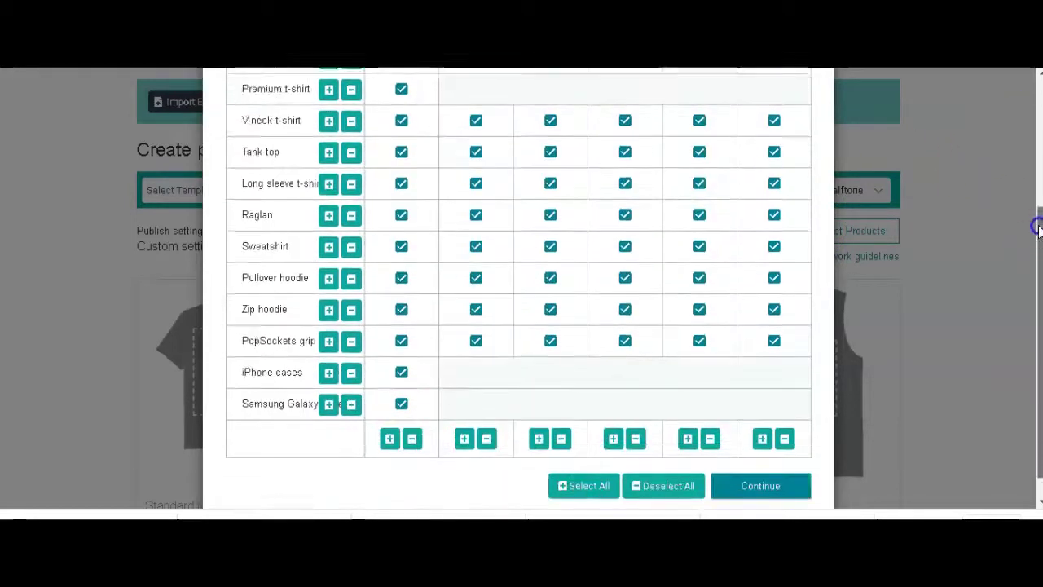
{"action": "scroll", "coordinate": [1037, 221], "scroll_direction": "up", "scroll_amount": 3}
{"action": "scroll", "coordinate": [1038, 250], "scroll_direction": "down", "scroll_amount": 3}
{"action": "scroll", "coordinate": [1031, 304], "scroll_direction": "down", "scroll_amount": 1}
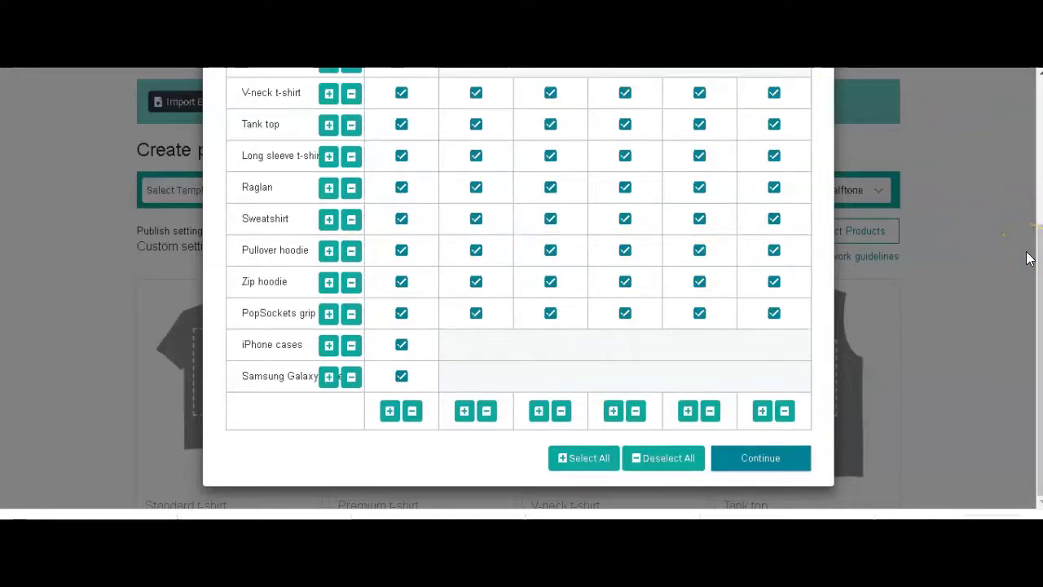
{"action": "scroll", "coordinate": [1028, 258], "scroll_direction": "up", "scroll_amount": 5}
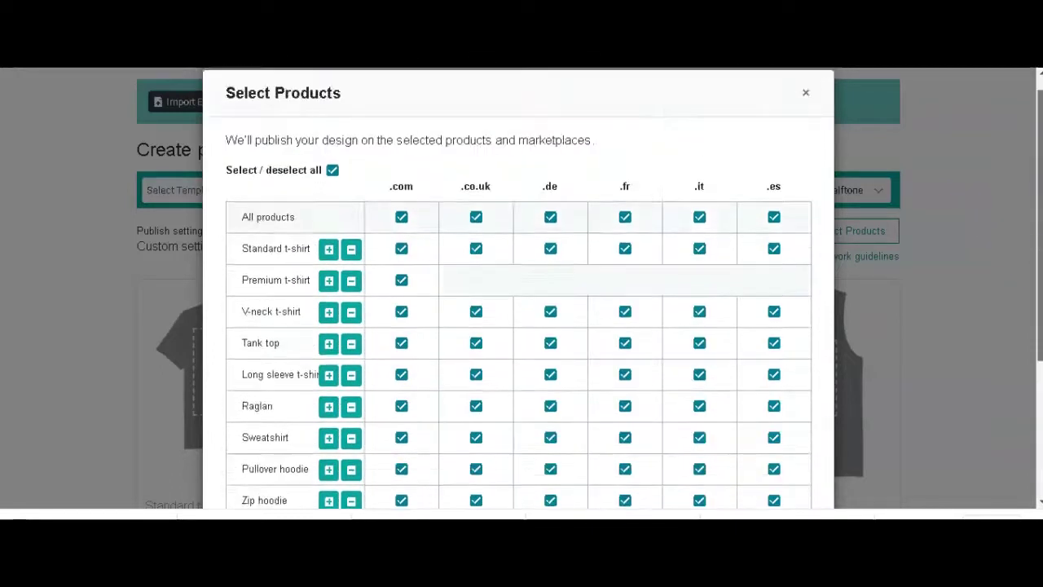
{"action": "left_click_drag", "start_coordinate": [1037, 106], "coordinate": [1037, 166]}
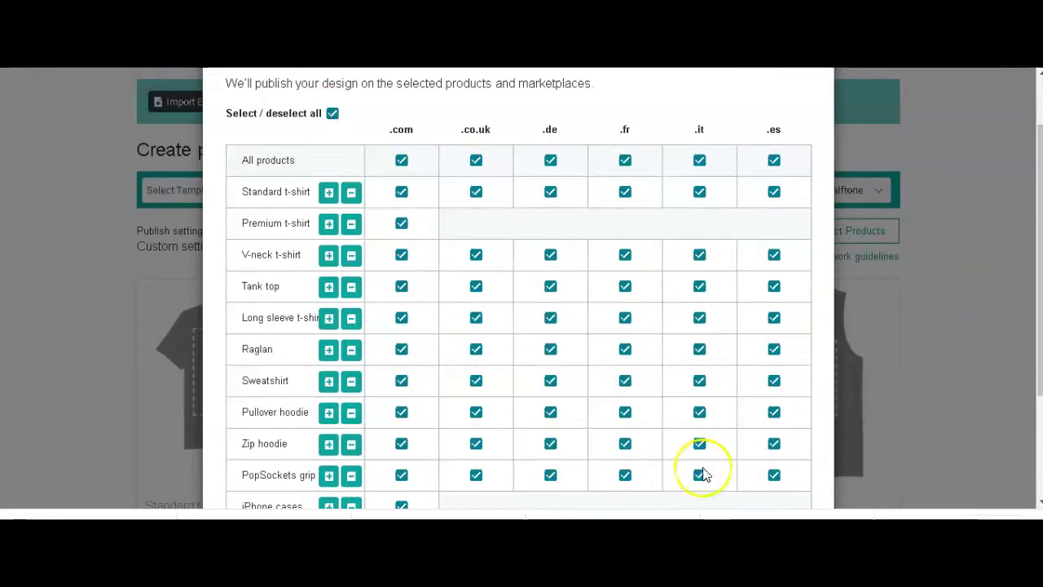
Clear all choices, then select Standard t-shirt for .com, .co.uk, .de, .fr, plus iPhone cases
{"action": "left_click", "coordinate": [333, 114]}
{"action": "left_click", "coordinate": [400, 193]}
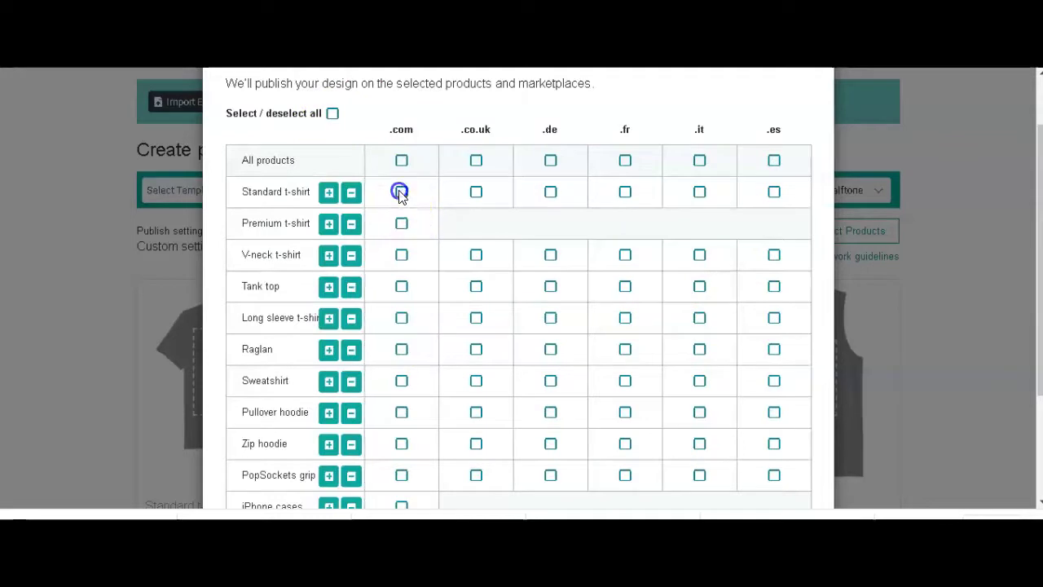
{"action": "left_click", "coordinate": [476, 194]}
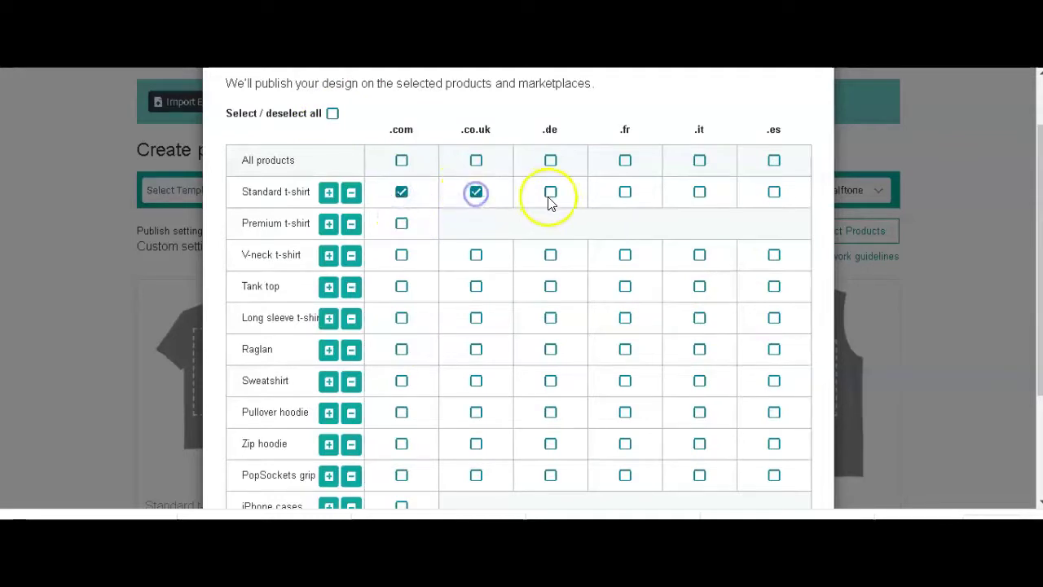
{"action": "left_click", "coordinate": [550, 193]}
{"action": "left_click", "coordinate": [626, 195]}
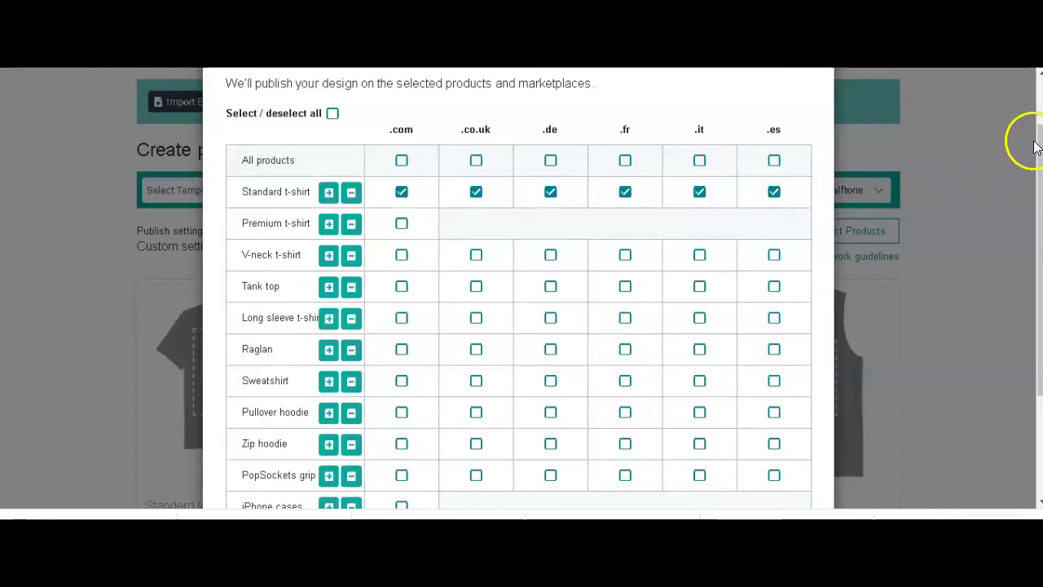
{"action": "left_click_drag", "start_coordinate": [1028, 140], "coordinate": [1028, 277]}
{"action": "left_click", "coordinate": [401, 344]}
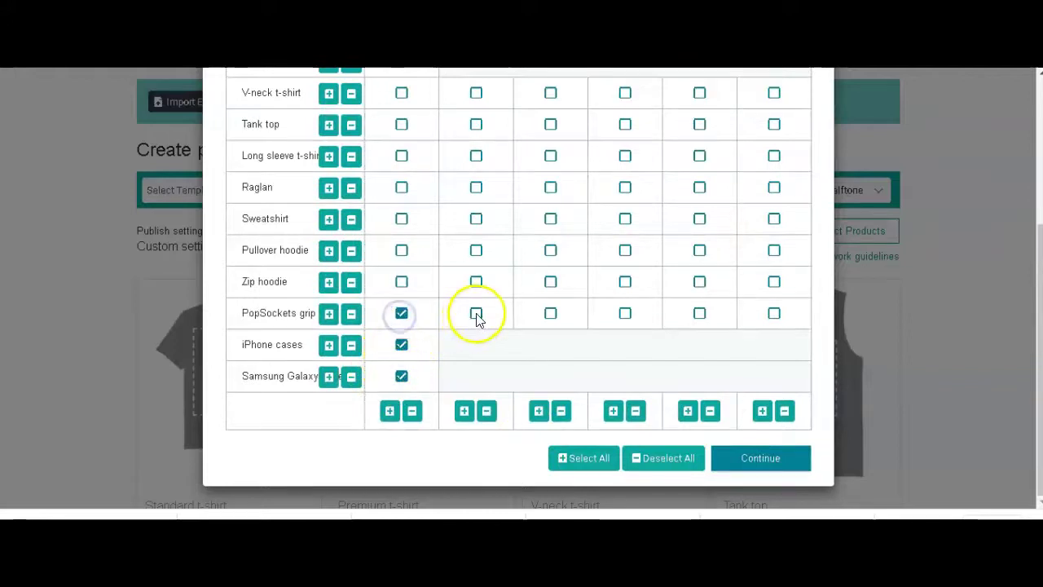
Confirm the product selection and expand the Standard t-shirt's fits, colours and $19.99 price
{"action": "left_click", "coordinate": [757, 458]}
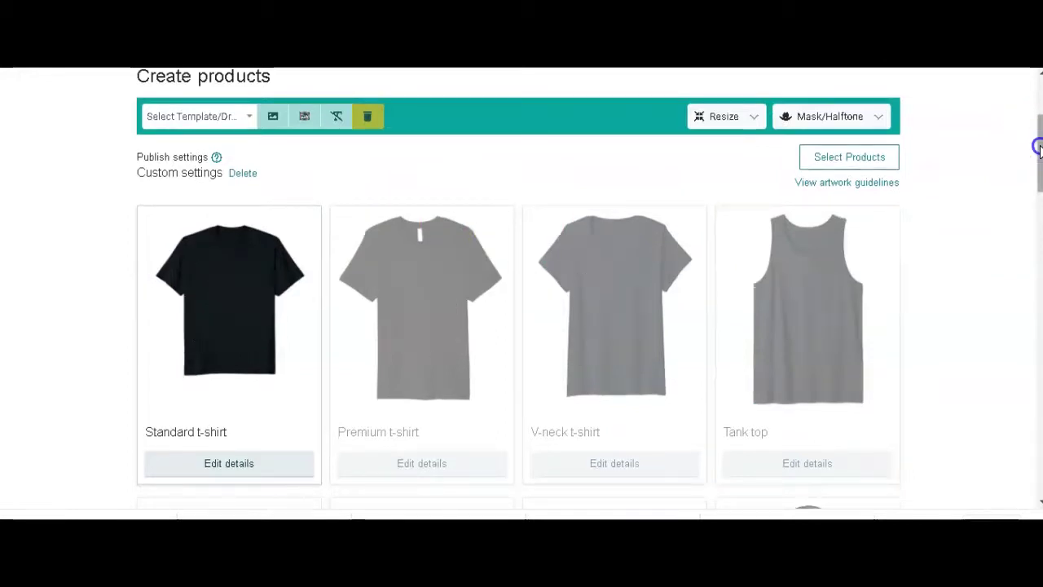
{"action": "mouse_move", "coordinate": [1038, 147]}
{"action": "left_mouse_down"}
{"action": "mouse_move", "coordinate": [1039, 262]}
{"action": "mouse_move", "coordinate": [1038, 81]}
{"action": "mouse_move", "coordinate": [1036, 189]}
{"action": "left_mouse_up"}
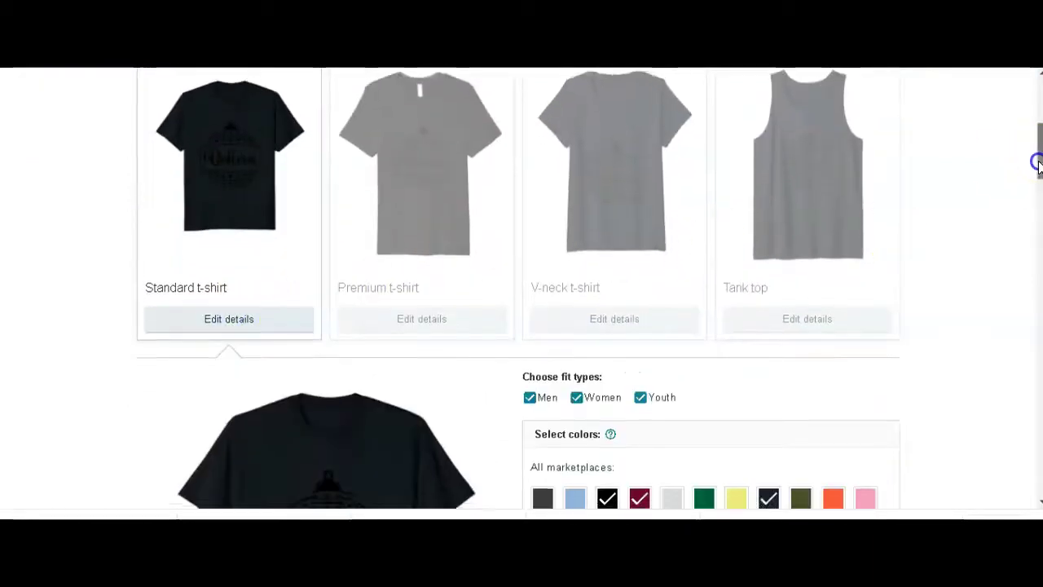
{"action": "left_click_drag", "start_coordinate": [1036, 163], "coordinate": [1038, 207]}
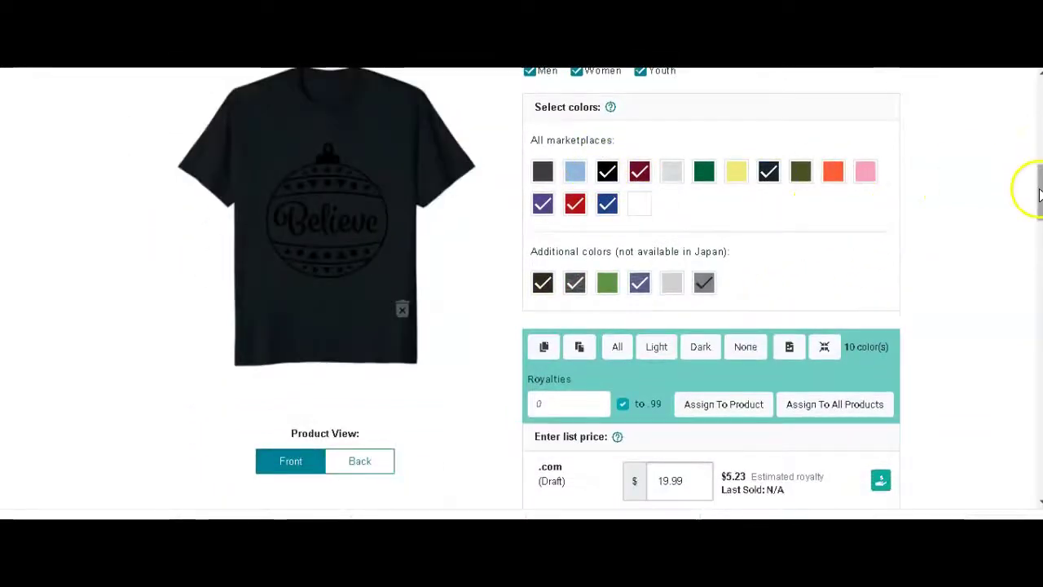
{"action": "mouse_move", "coordinate": [1038, 194]}
{"action": "left_mouse_down"}
{"action": "mouse_move", "coordinate": [1038, 168]}
{"action": "mouse_move", "coordinate": [1038, 186]}
{"action": "left_mouse_up"}
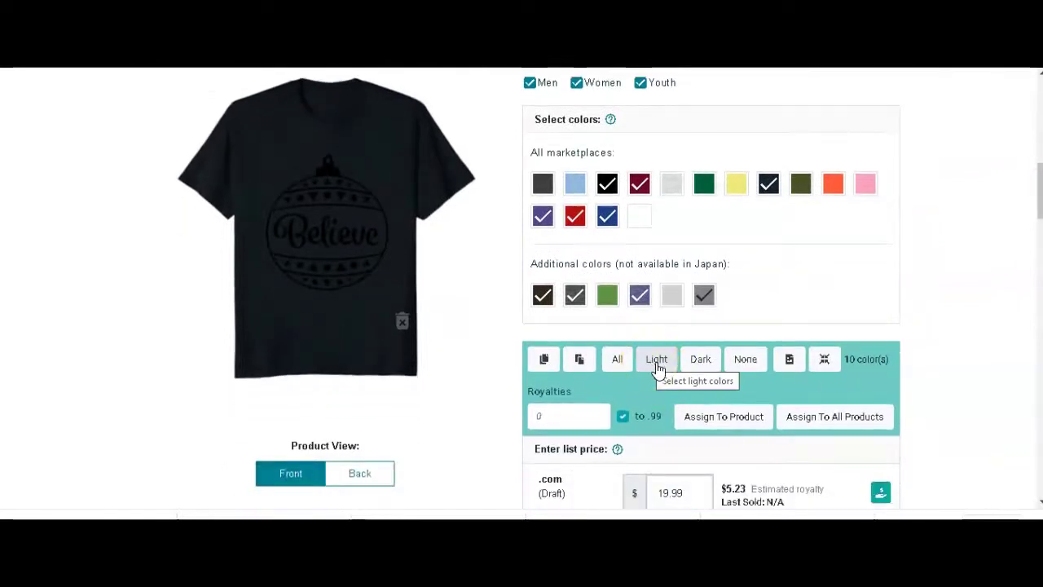
Apply the Light colour preset, drop green, and keep Baby Blue checked for seven colours
{"action": "left_click", "coordinate": [704, 360]}
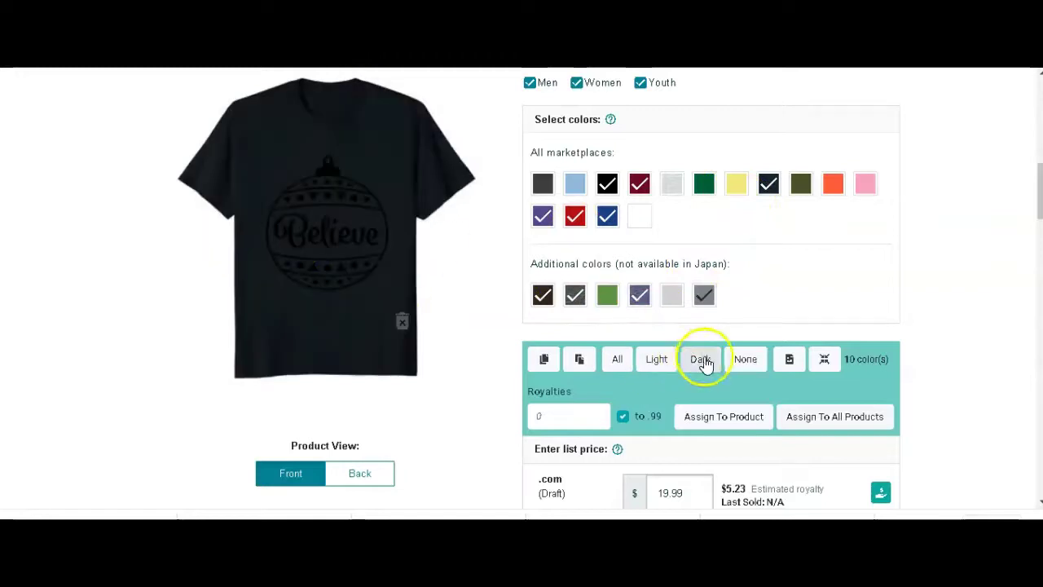
{"action": "left_click", "coordinate": [657, 359]}
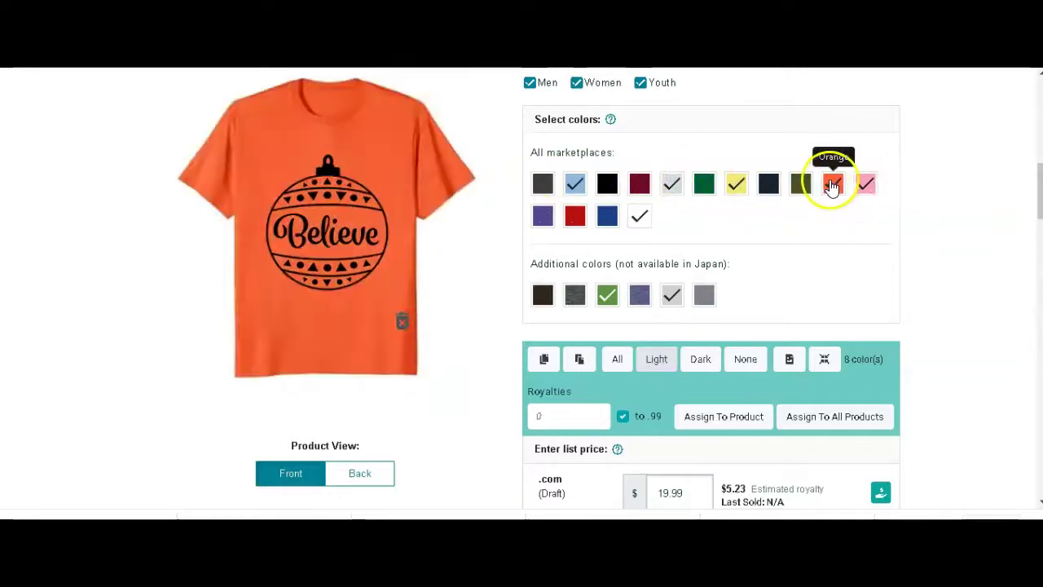
{"action": "left_click", "coordinate": [607, 294]}
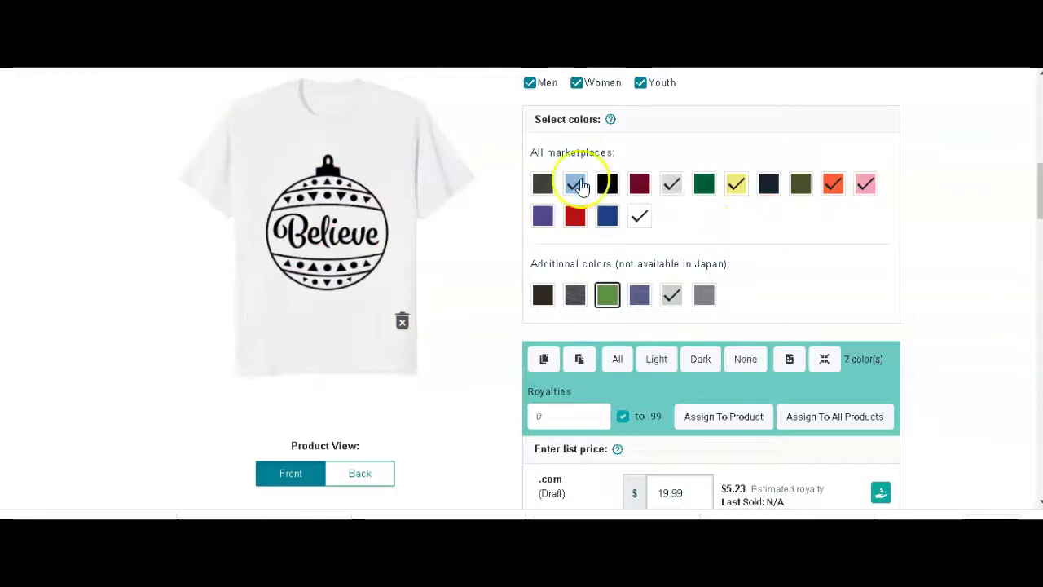
{"action": "left_click", "coordinate": [574, 184]}
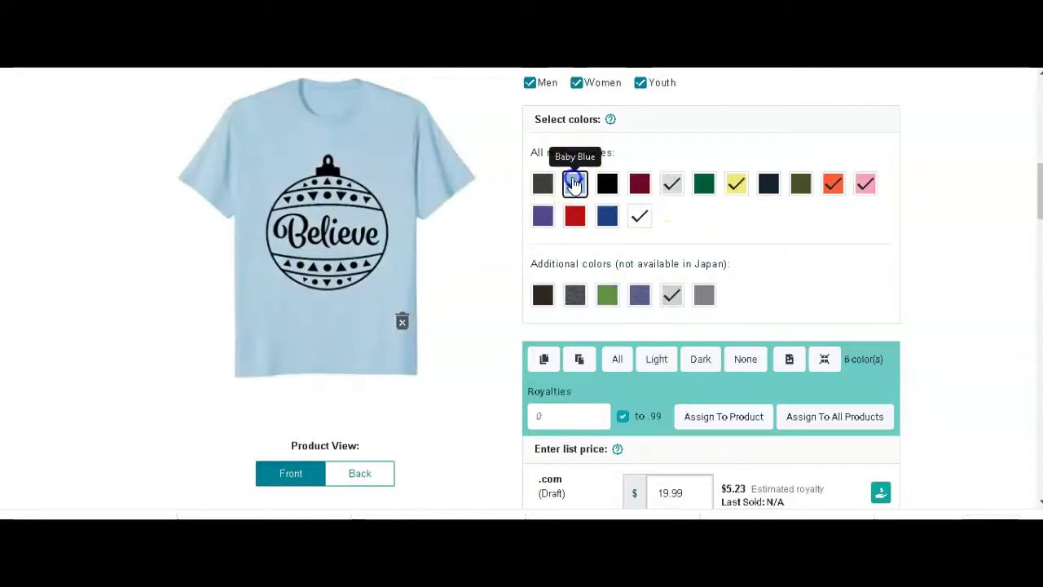
{"action": "left_click", "coordinate": [575, 185]}
{"action": "left_click_drag", "start_coordinate": [1039, 186], "coordinate": [1039, 186]}
{"action": "left_click", "coordinate": [574, 172]}
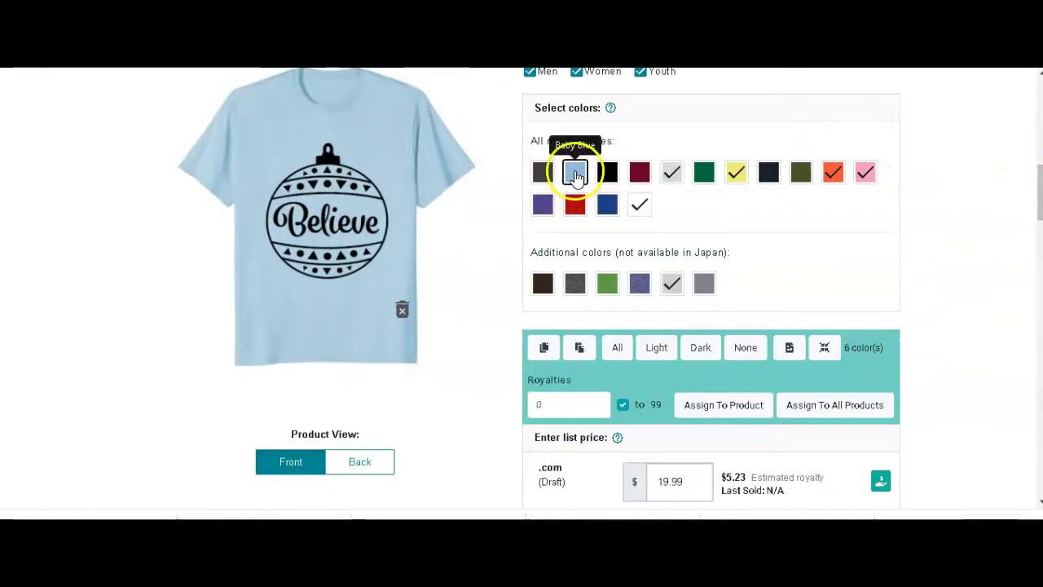
{"action": "left_click", "coordinate": [575, 177]}
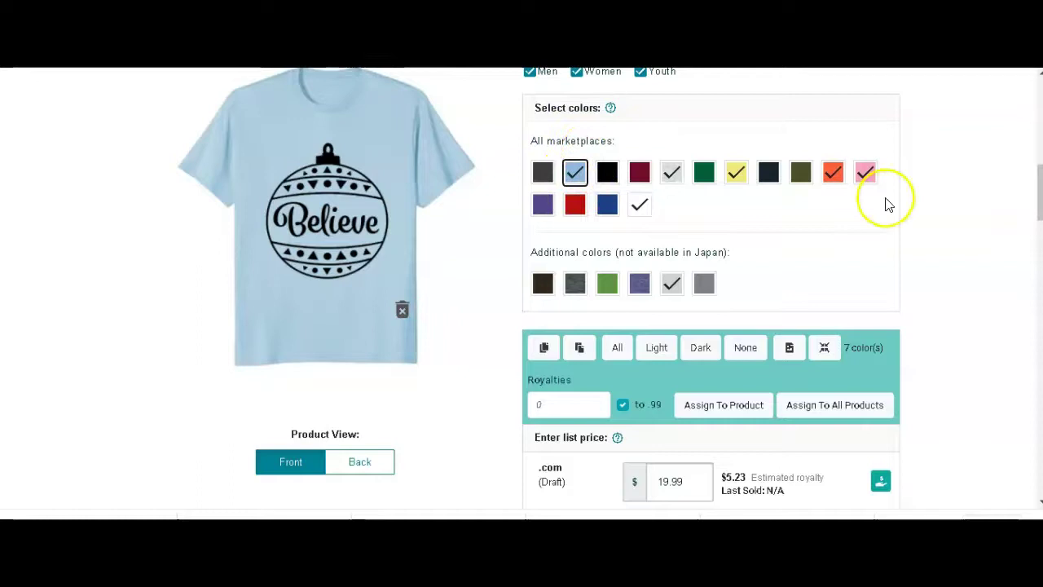
Begin lowering the Standard t-shirt prices by editing the .com list price toward $14.99
{"action": "left_click_drag", "start_coordinate": [1039, 192], "coordinate": [1039, 233]}
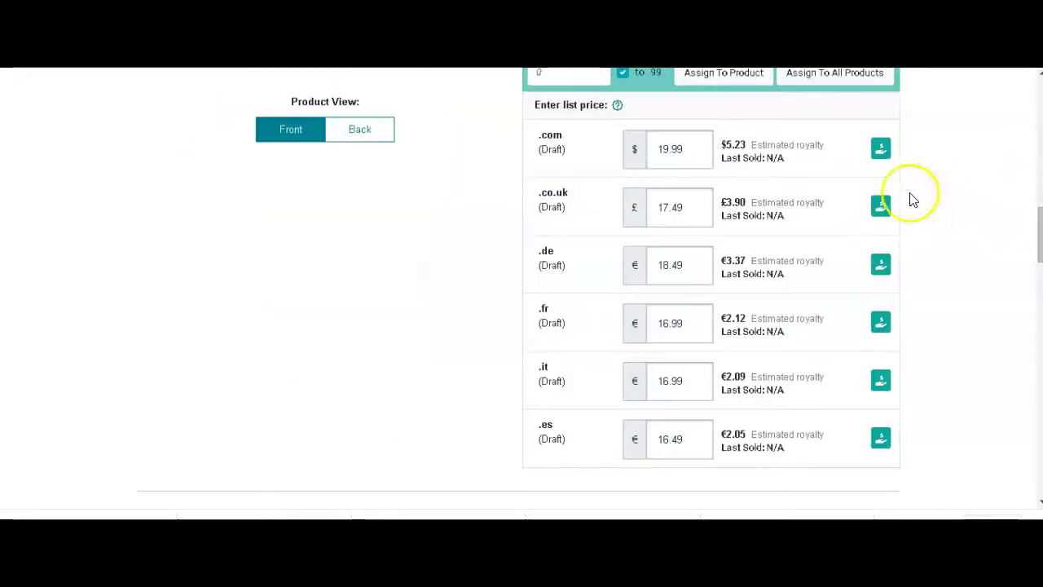
{"action": "left_click", "coordinate": [666, 150]}
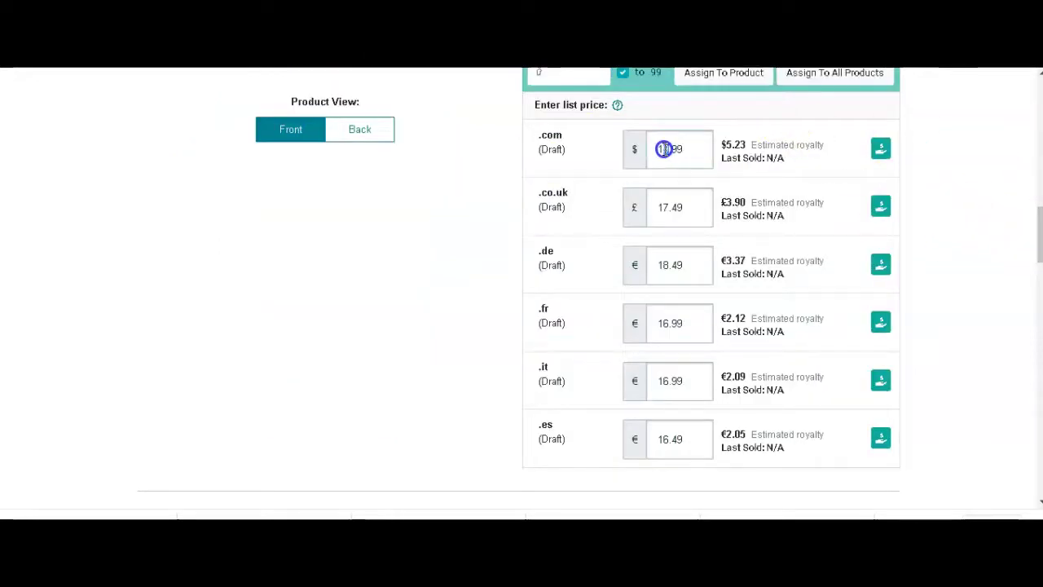
{"action": "left_click_drag", "start_coordinate": [664, 149], "coordinate": [671, 149]}
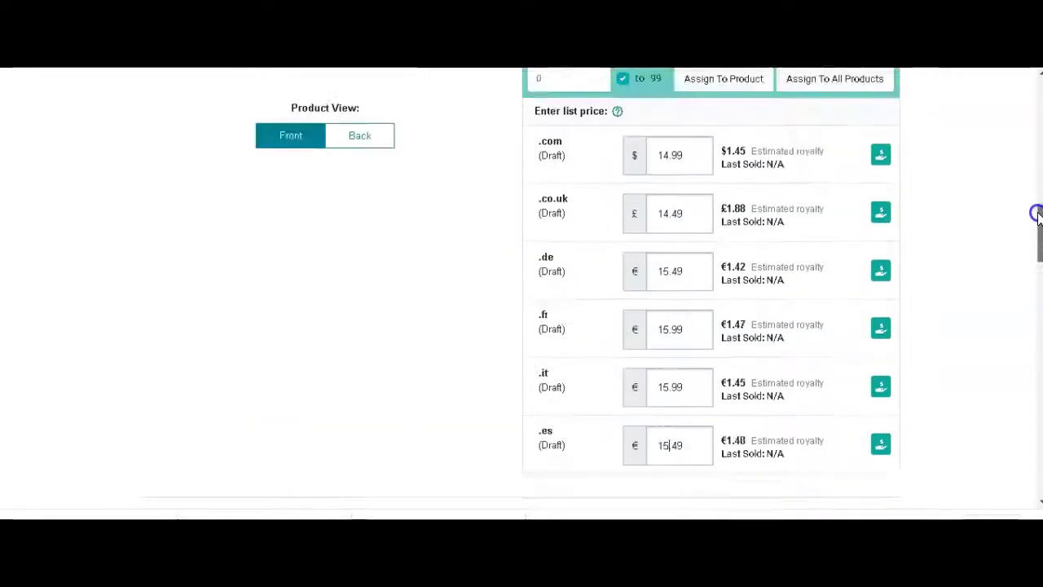
{"action": "left_click_drag", "start_coordinate": [1036, 213], "coordinate": [1031, 139]}
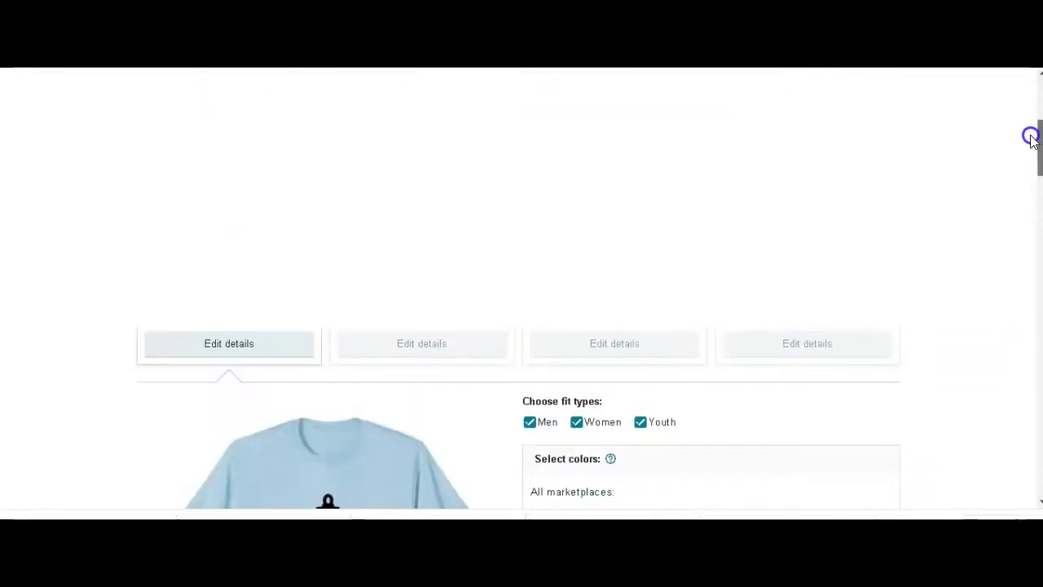
Change the hoodie's .com price dollars from 31 to 26, making it $26.99
{"action": "left_click_drag", "start_coordinate": [1030, 139], "coordinate": [1033, 238]}
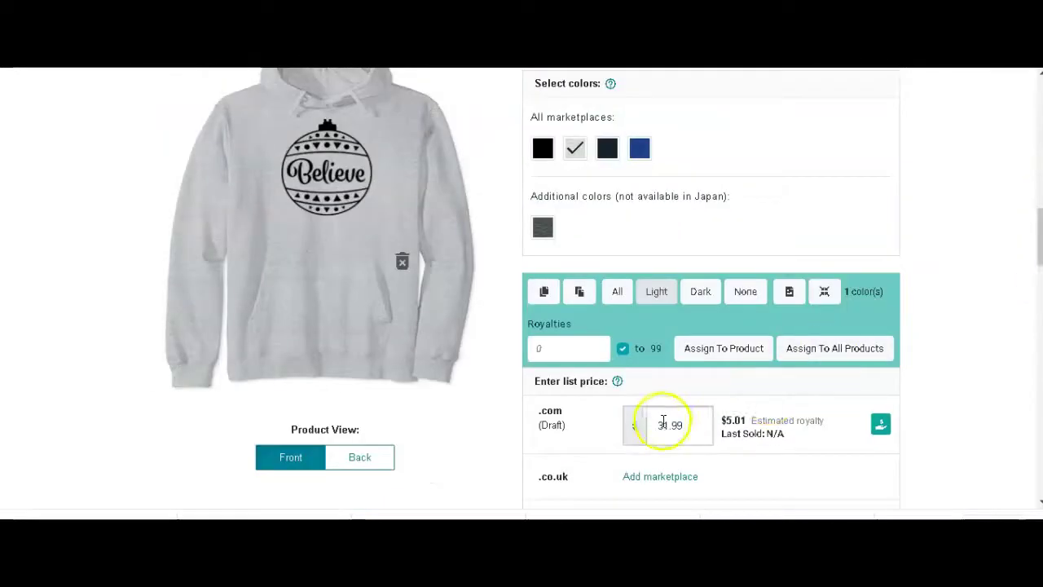
{"action": "double_click", "coordinate": [668, 425]}
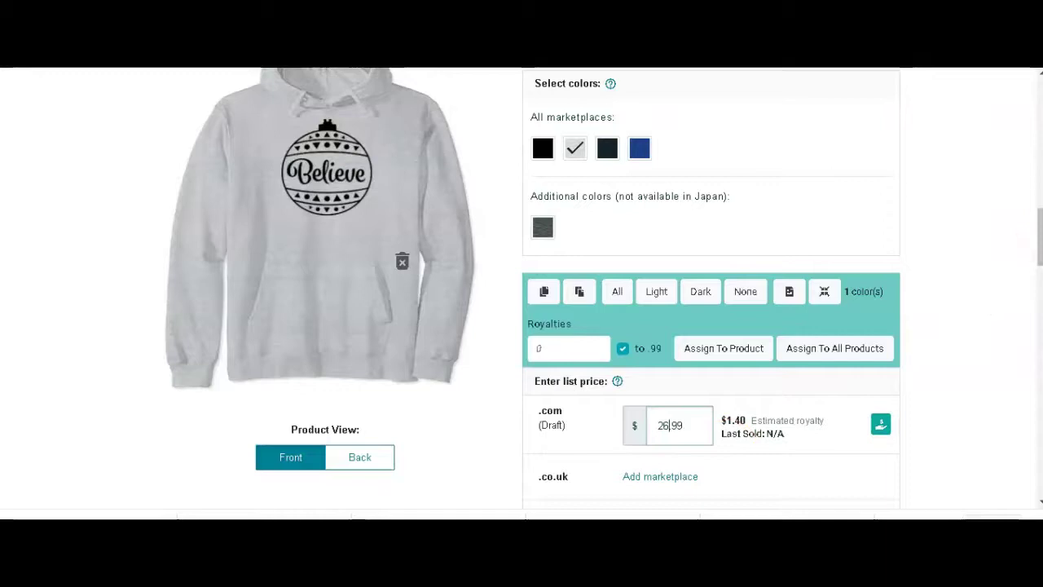
{"action": "mouse_move", "coordinate": [1039, 228]}
{"action": "left_mouse_down"}
{"action": "mouse_move", "coordinate": [1039, 295]}
{"action": "mouse_move", "coordinate": [1031, 114]}
{"action": "mouse_move", "coordinate": [1030, 308]}
{"action": "left_mouse_up"}
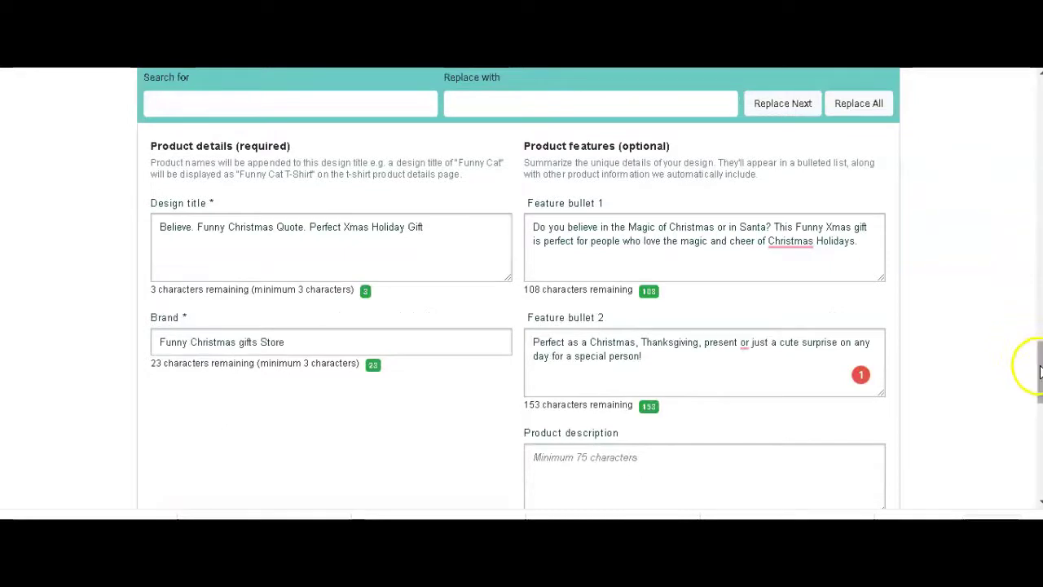
Generate the English description from the Believe Christmas bullets, brand and title
{"action": "mouse_move", "coordinate": [1039, 371]}
{"action": "left_mouse_down"}
{"action": "mouse_move", "coordinate": [1036, 345]}
{"action": "mouse_move", "coordinate": [1039, 375]}
{"action": "left_mouse_up"}
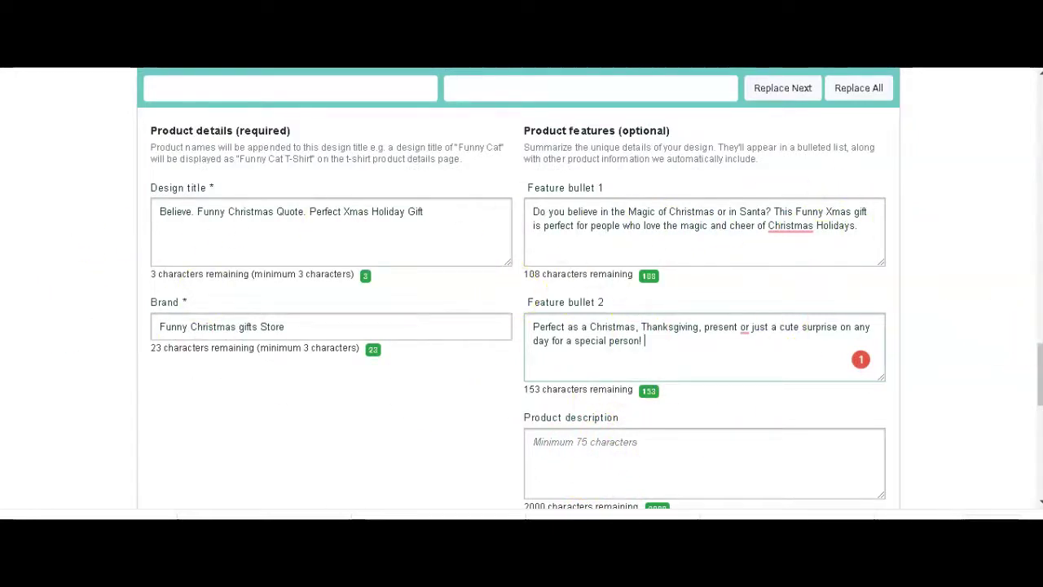
{"action": "left_click_drag", "start_coordinate": [1038, 358], "coordinate": [1039, 351]}
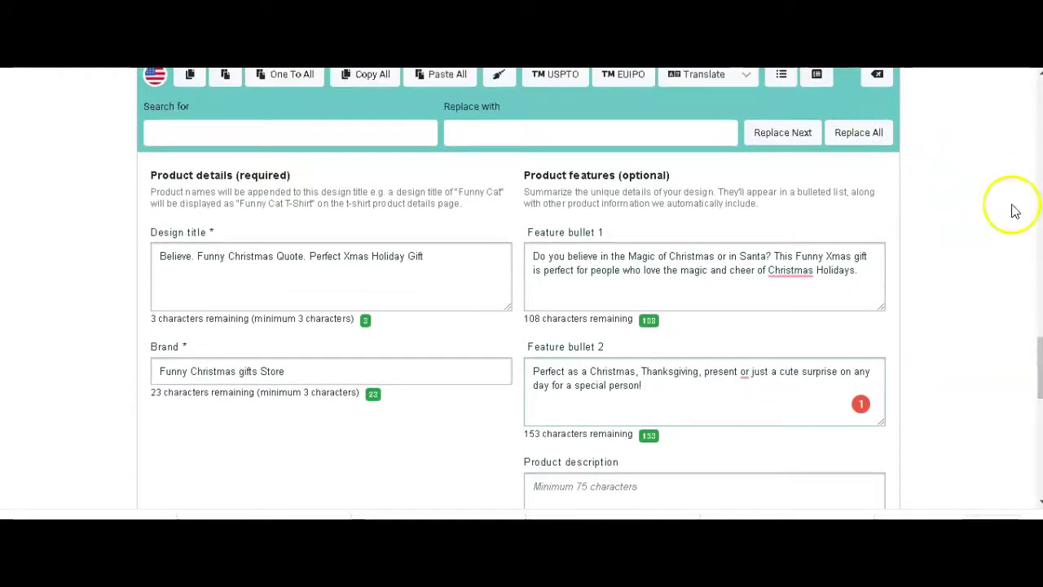
{"action": "left_click_drag", "start_coordinate": [1039, 376], "coordinate": [1036, 293]}
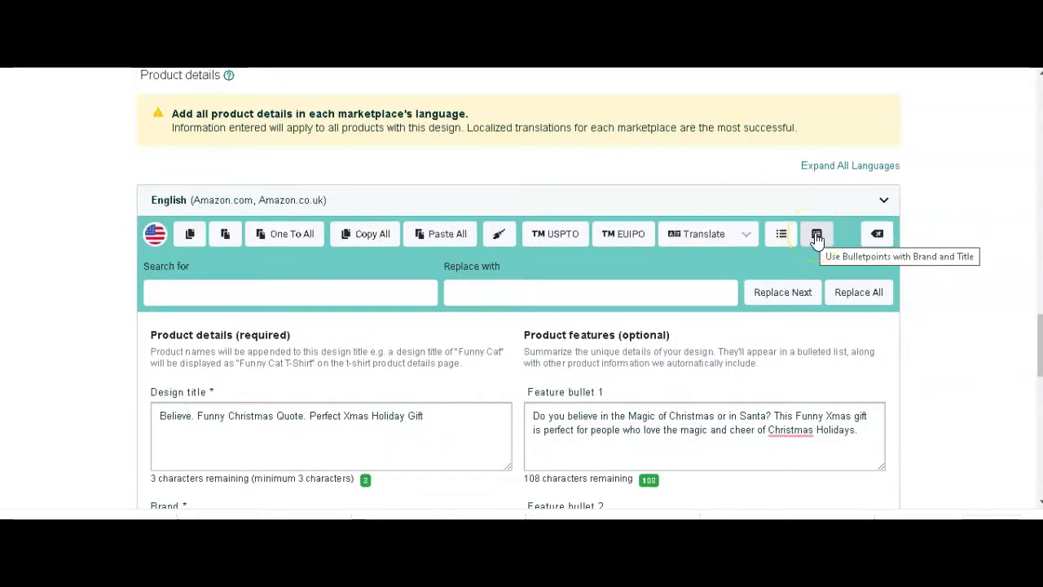
{"action": "left_click", "coordinate": [1001, 284]}
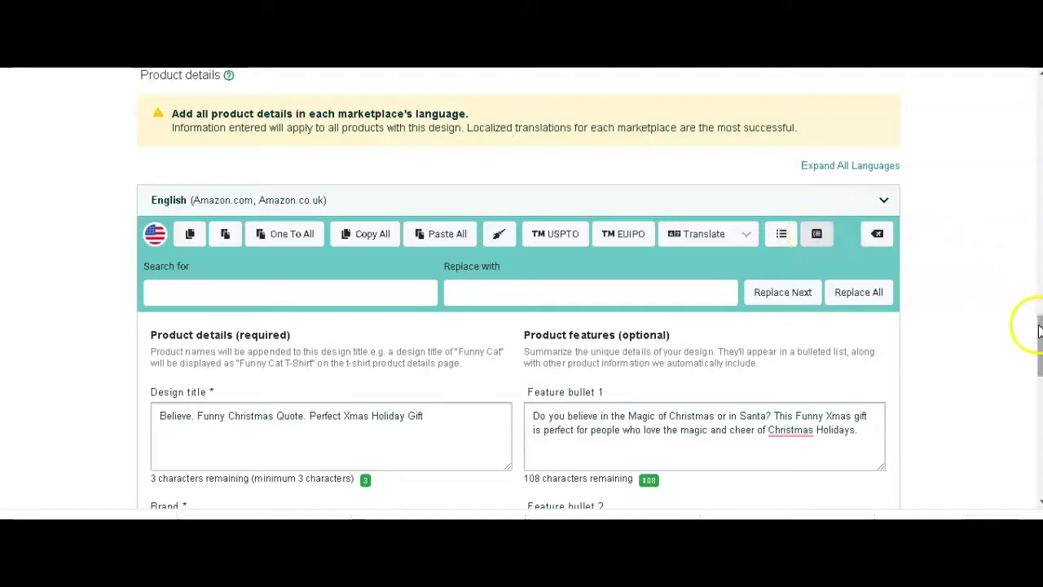
{"action": "left_click_drag", "start_coordinate": [1038, 330], "coordinate": [1038, 379]}
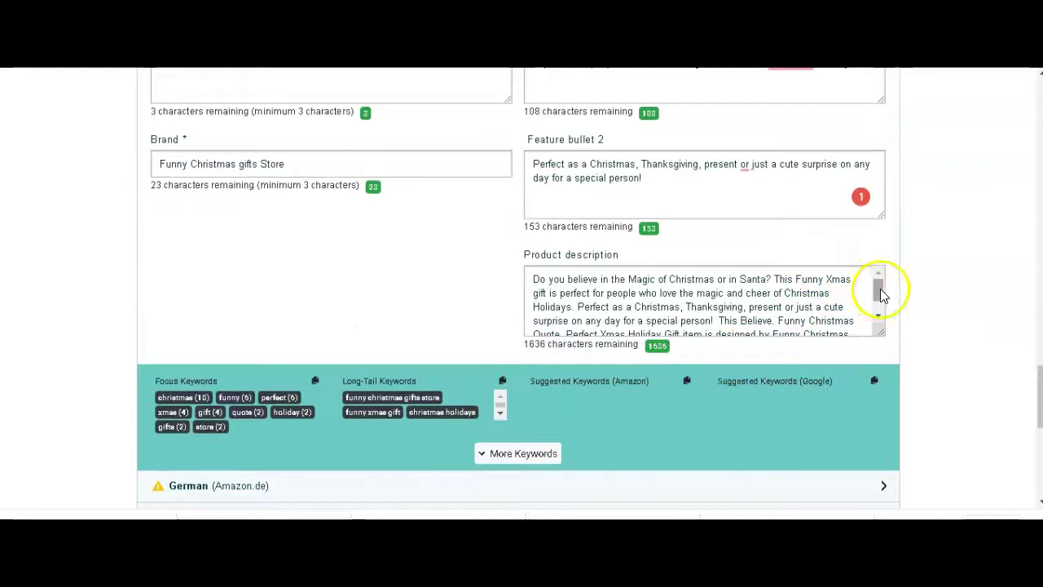
{"action": "left_click_drag", "start_coordinate": [881, 295], "coordinate": [880, 281]}
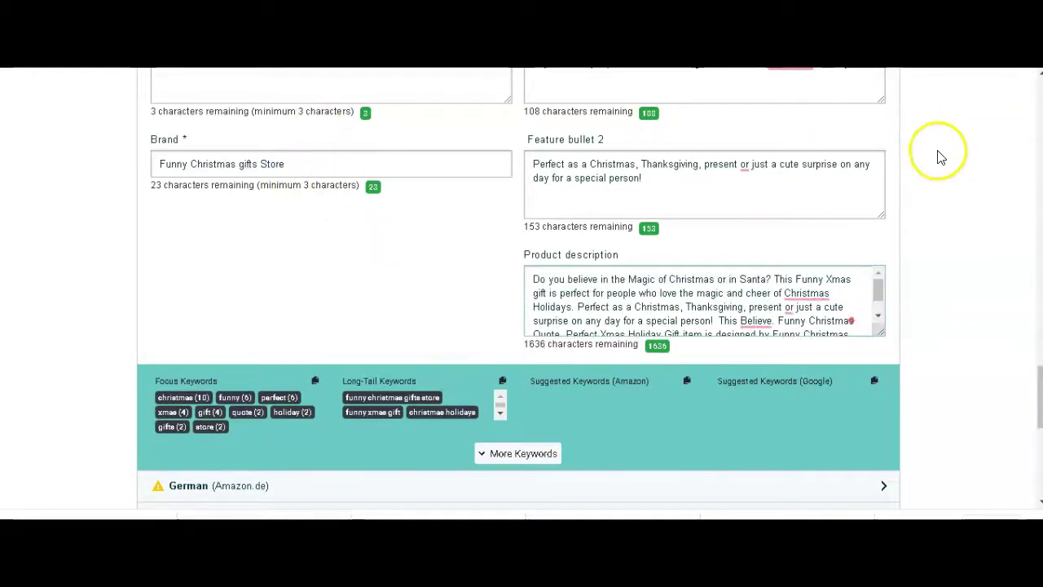
{"action": "left_click_drag", "start_coordinate": [1039, 389], "coordinate": [1039, 365]}
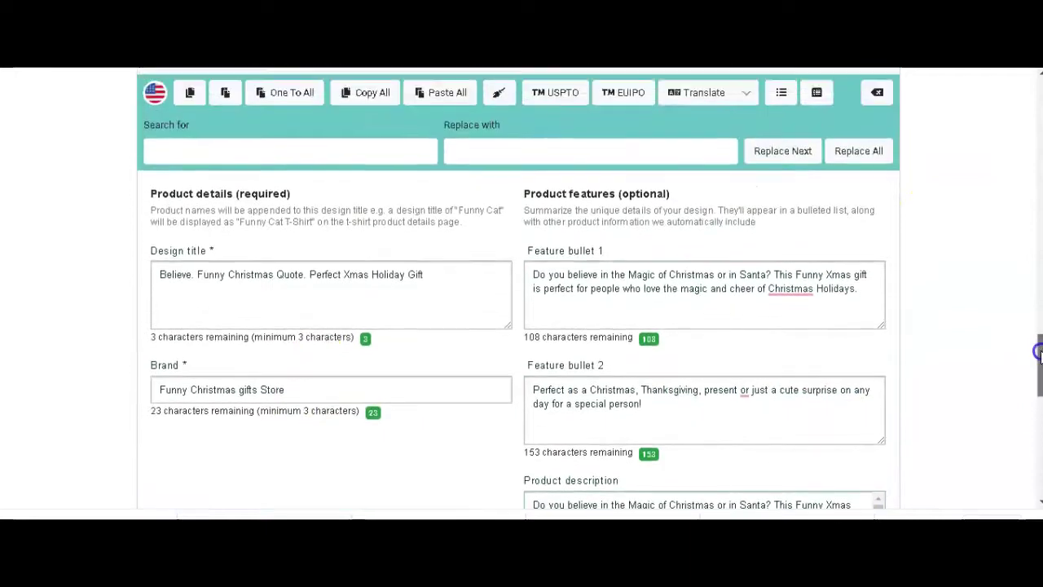
{"action": "left_click_drag", "start_coordinate": [1039, 350], "coordinate": [1039, 346]}
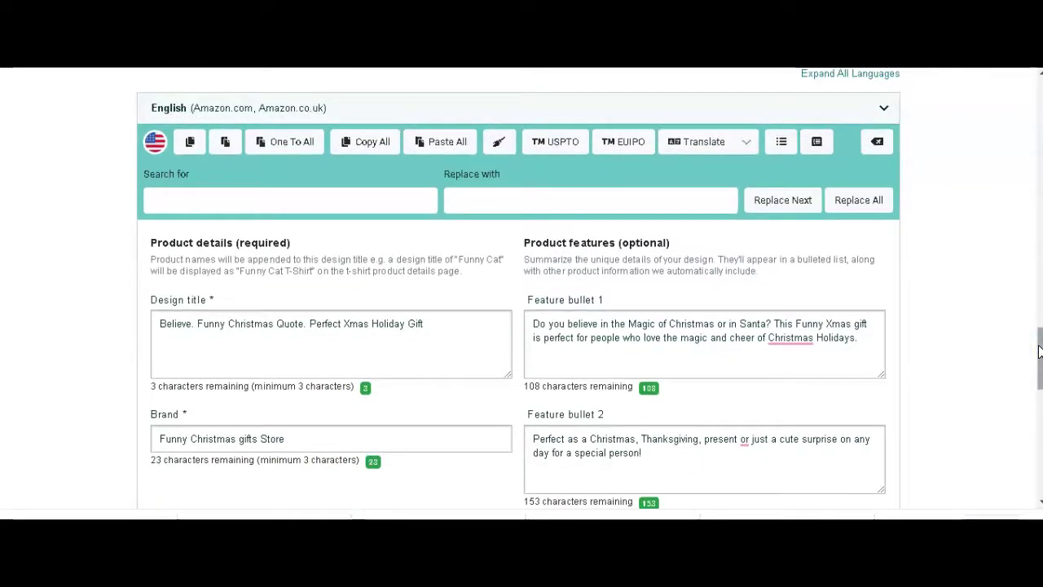
{"action": "left_click_drag", "start_coordinate": [1039, 351], "coordinate": [1039, 316]}
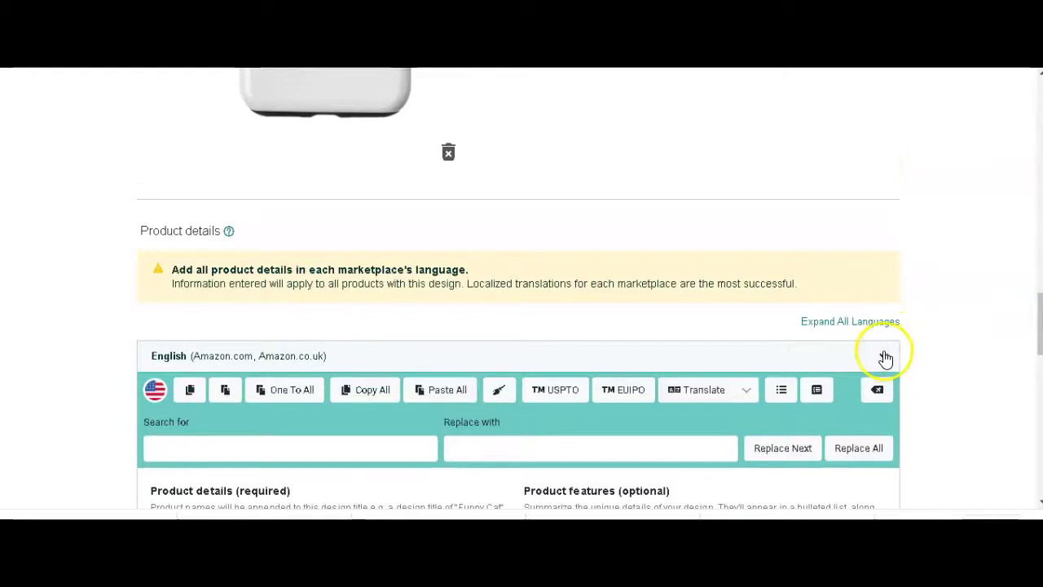
Copy the English Believe listing to the clipboard, then collapse the English section
{"action": "left_click", "coordinate": [885, 359]}
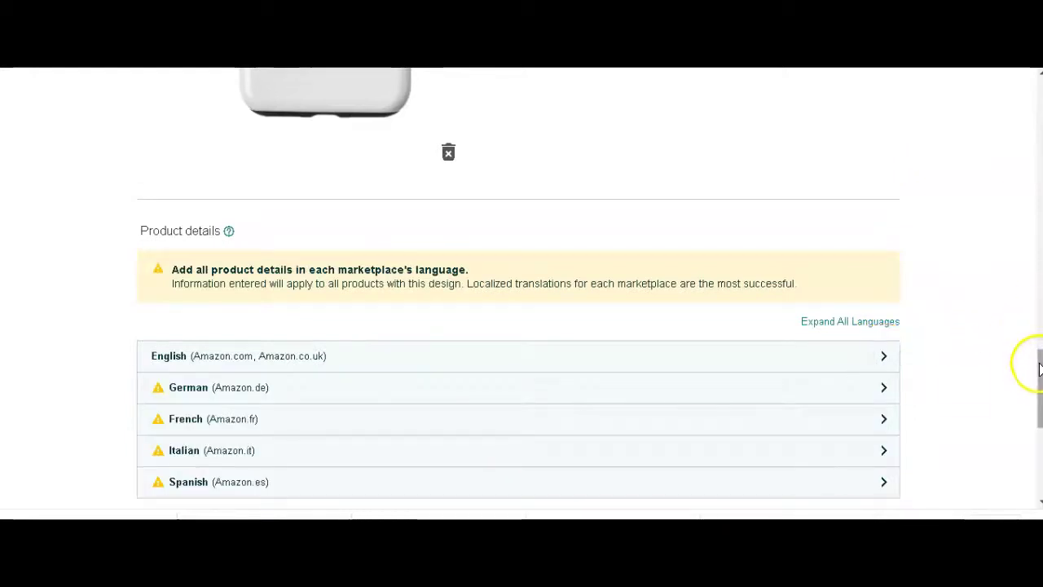
{"action": "left_click_drag", "start_coordinate": [1039, 368], "coordinate": [1039, 401]}
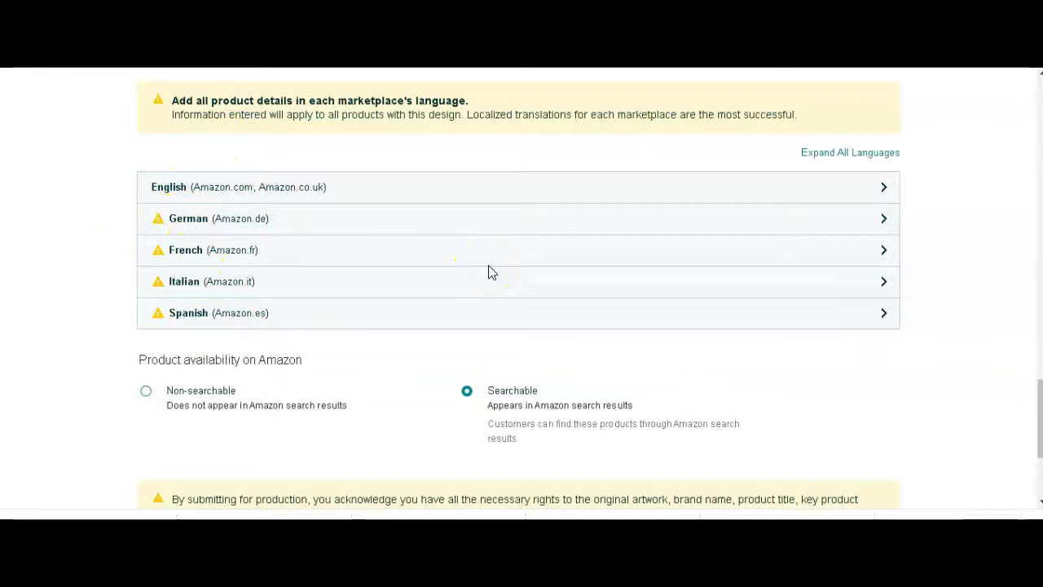
{"action": "left_click", "coordinate": [852, 183]}
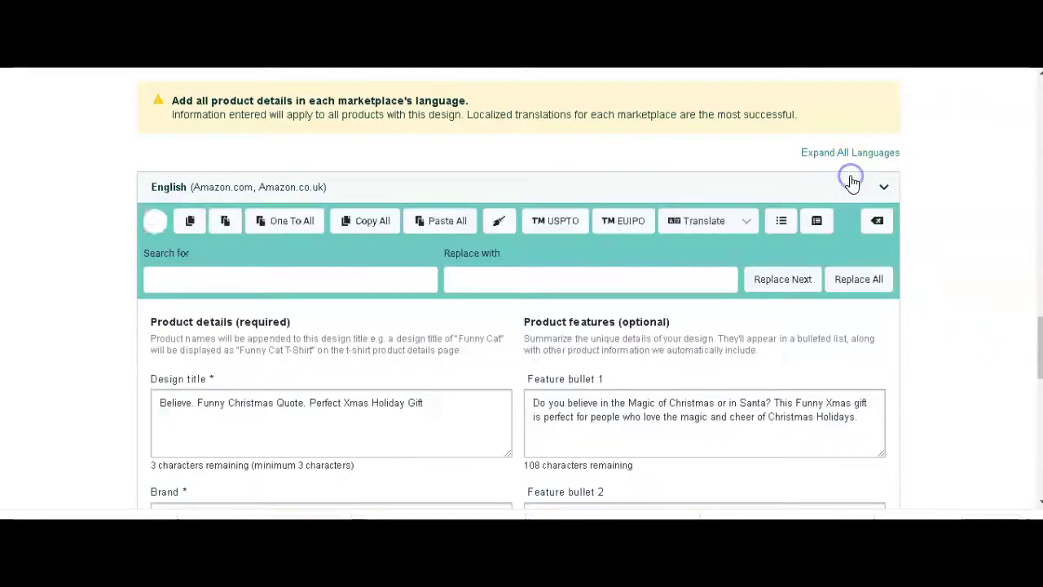
{"action": "left_click", "coordinate": [190, 222]}
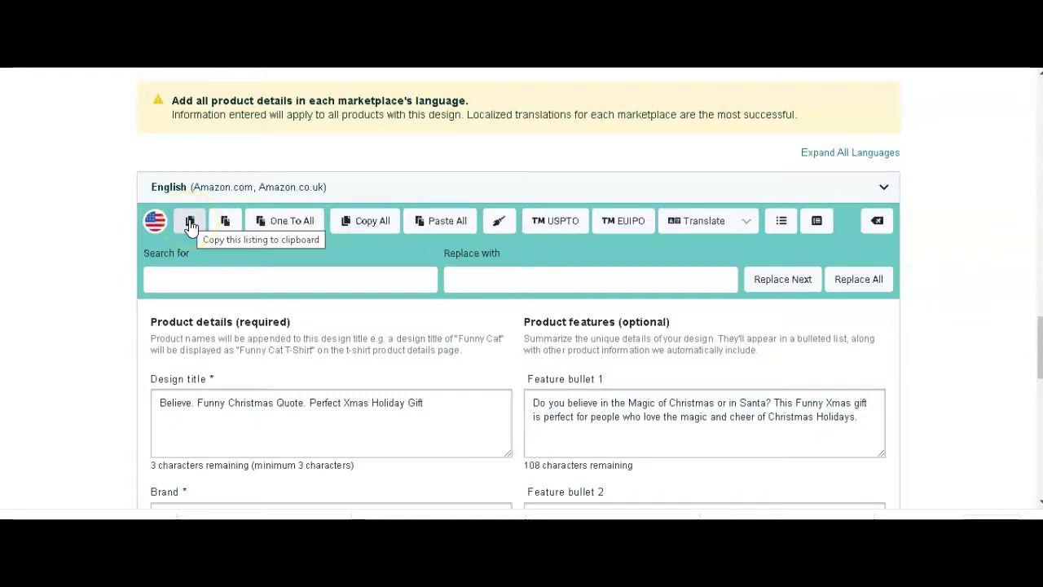
{"action": "left_click", "coordinate": [190, 222]}
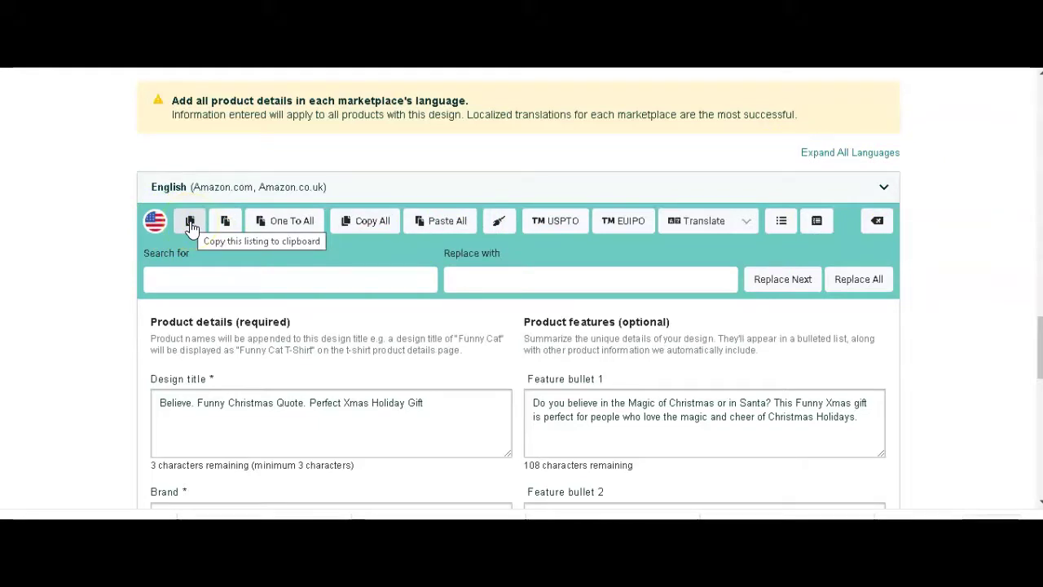
{"action": "left_click", "coordinate": [883, 186]}
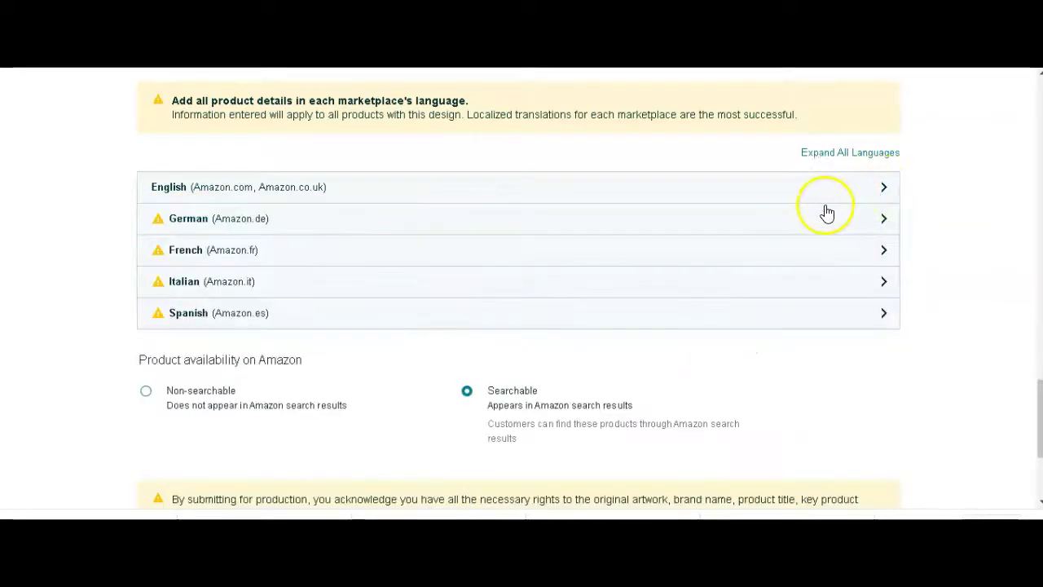
Paste the Believe listing into the Amazon.de section and translate it to German
{"action": "left_click", "coordinate": [786, 218]}
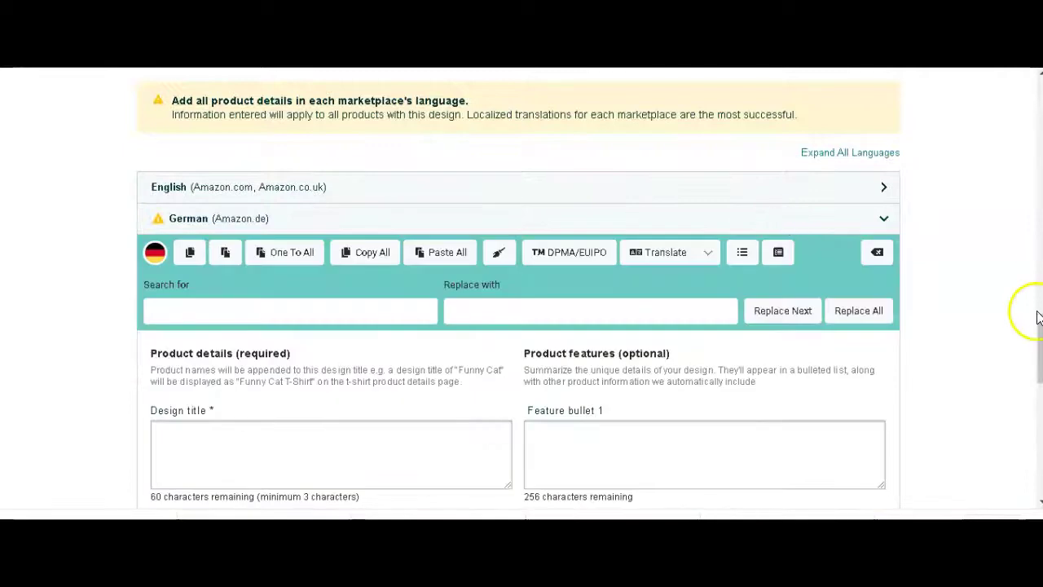
{"action": "left_click_drag", "start_coordinate": [1028, 337], "coordinate": [1039, 351]}
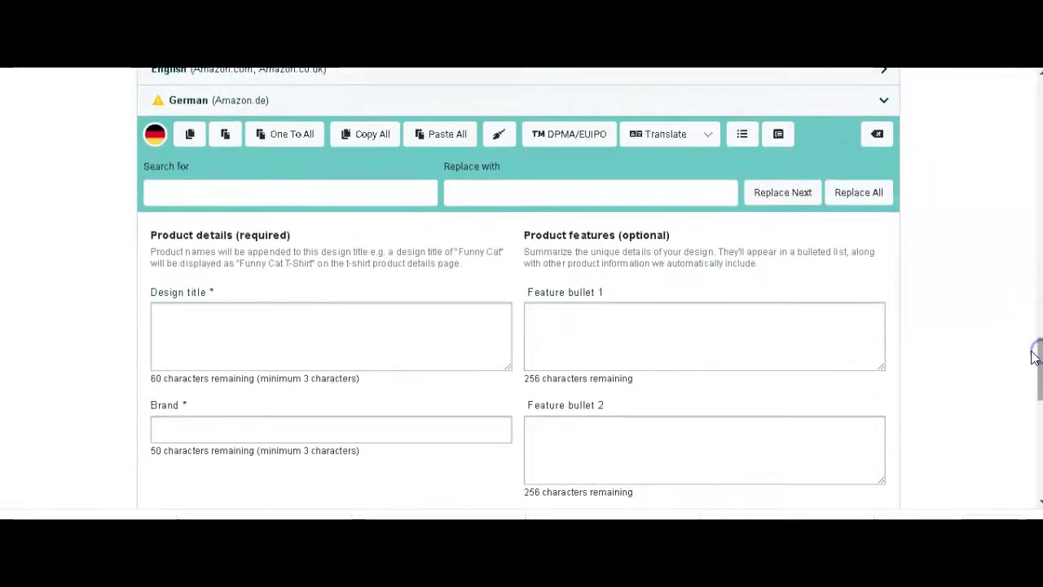
{"action": "left_click", "coordinate": [226, 133]}
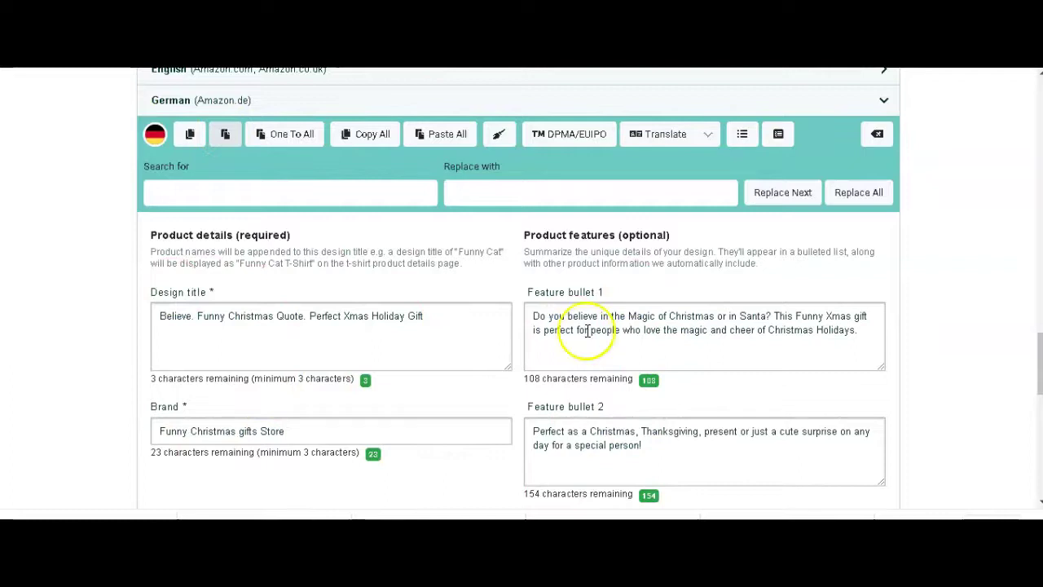
{"action": "left_click", "coordinate": [708, 135]}
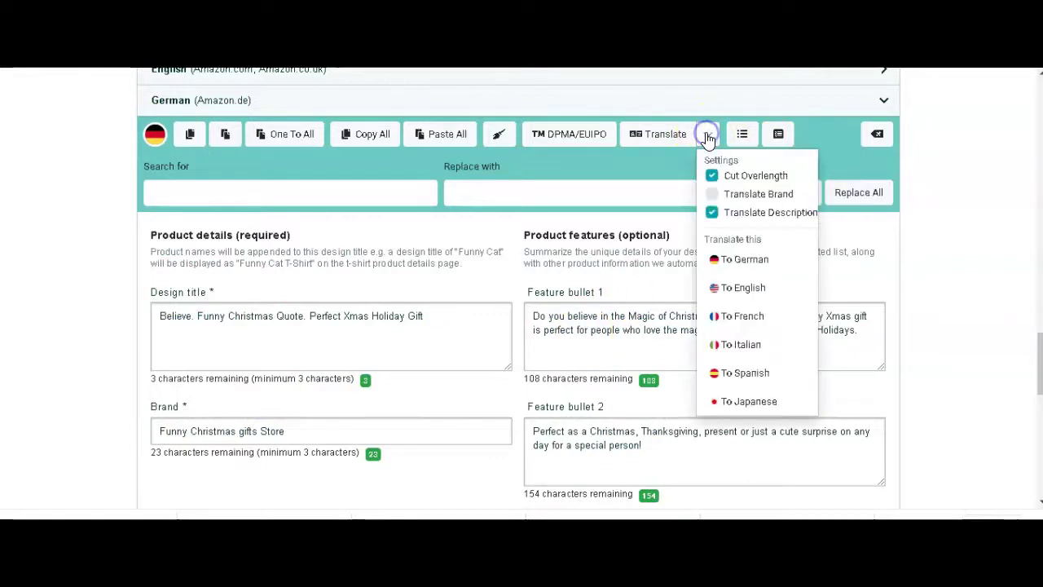
{"action": "left_click", "coordinate": [759, 262]}
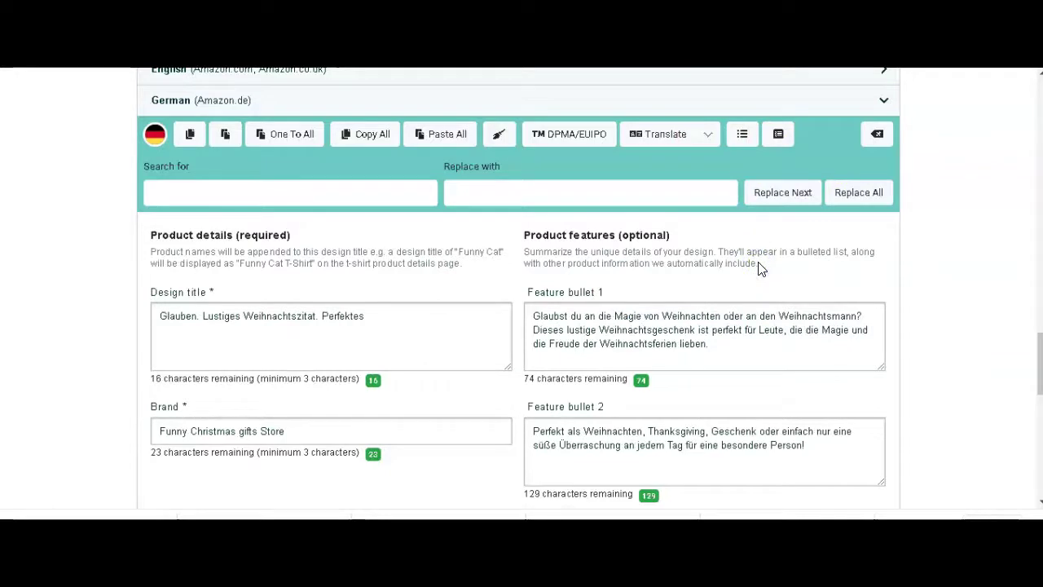
{"action": "left_click", "coordinate": [882, 100]}
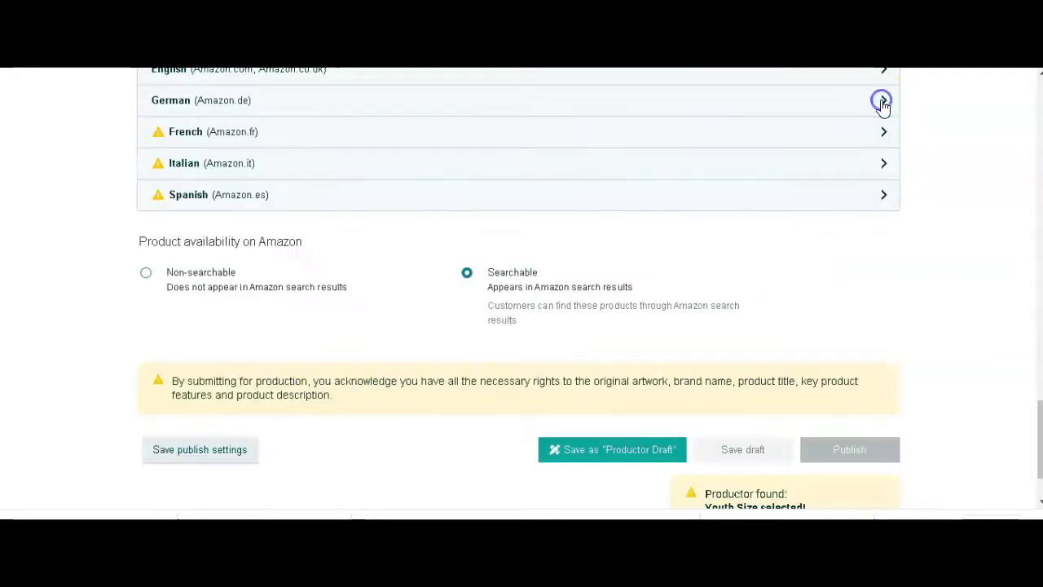
Paste the Believe listing into the Amazon.fr section and translate it to French
{"action": "left_click", "coordinate": [507, 138]}
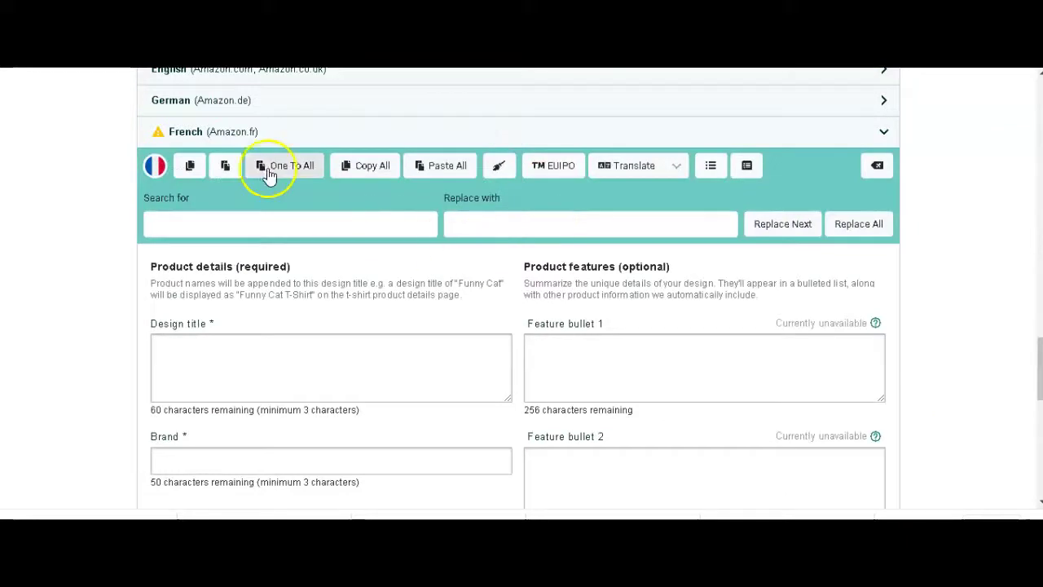
{"action": "left_click", "coordinate": [226, 166]}
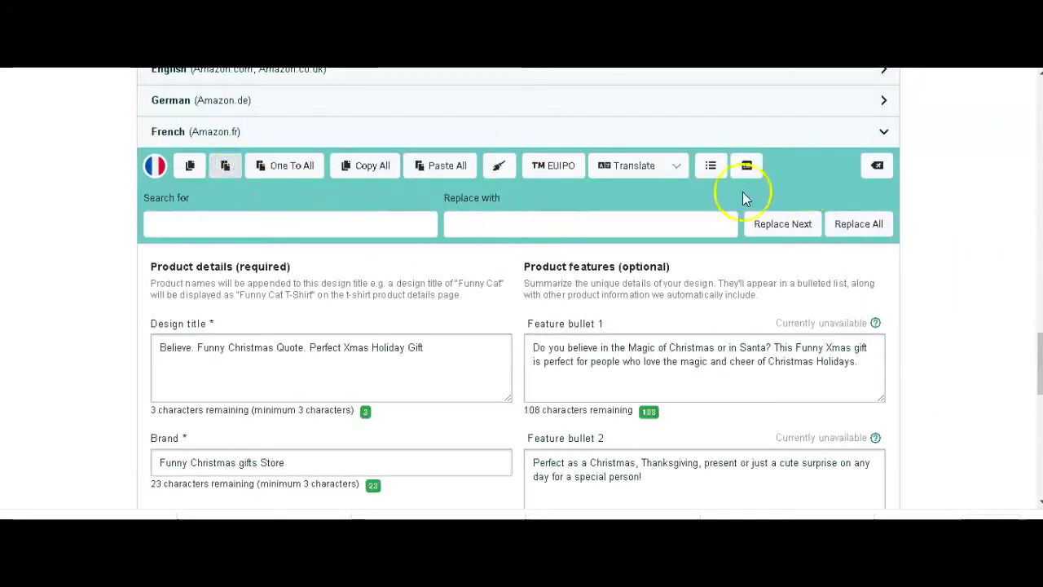
{"action": "left_click", "coordinate": [677, 167]}
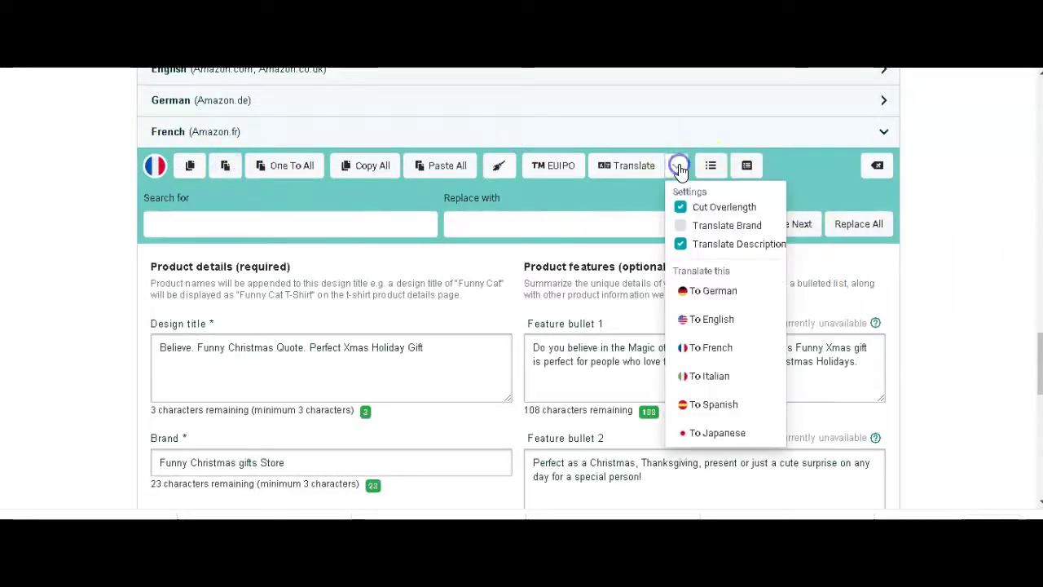
{"action": "left_click", "coordinate": [720, 350]}
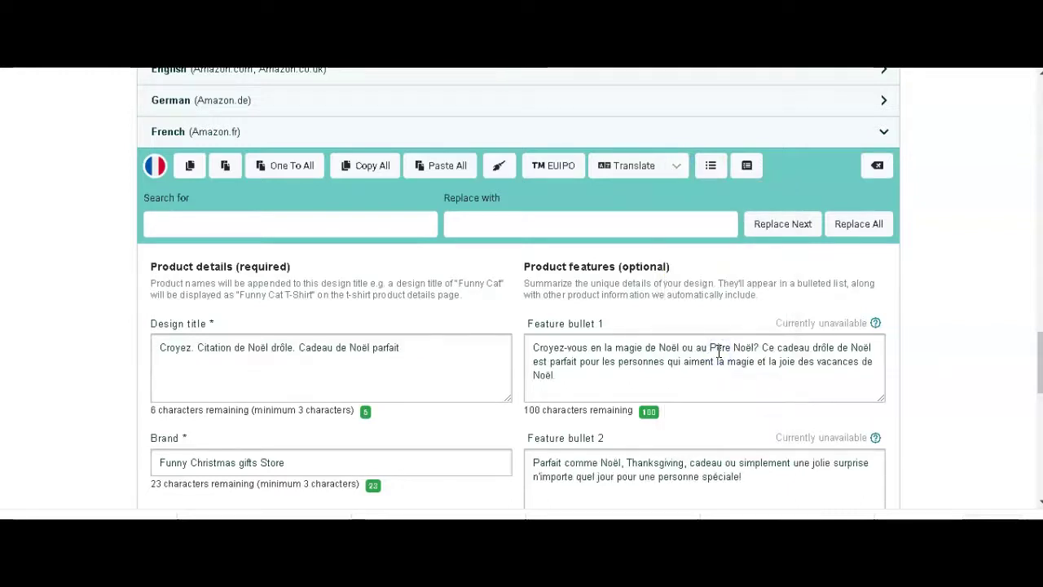
{"action": "left_click", "coordinate": [883, 131]}
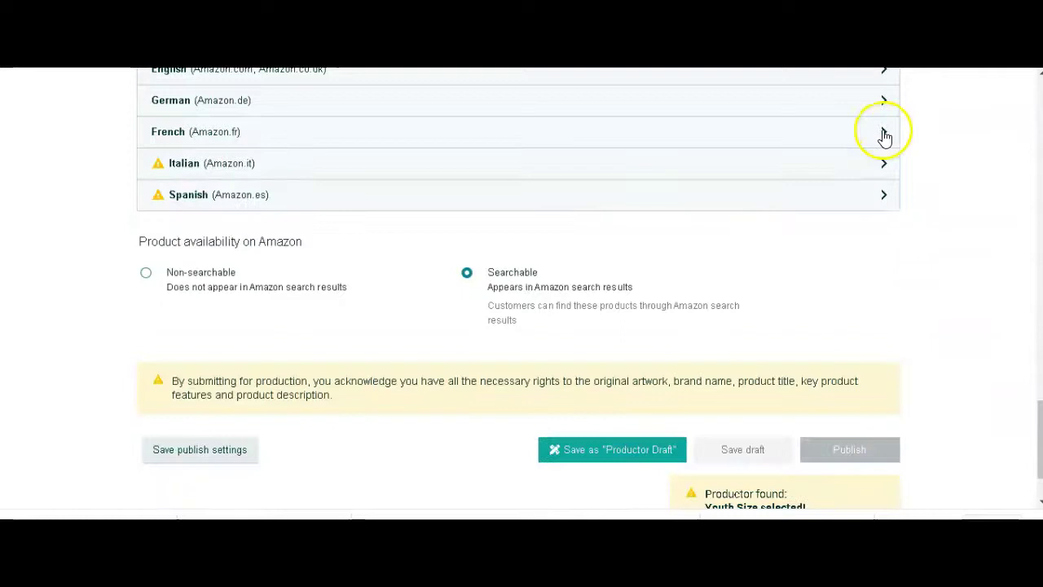
Paste the Believe listing into the Amazon.it section and translate it to Italian
{"action": "left_click", "coordinate": [673, 165]}
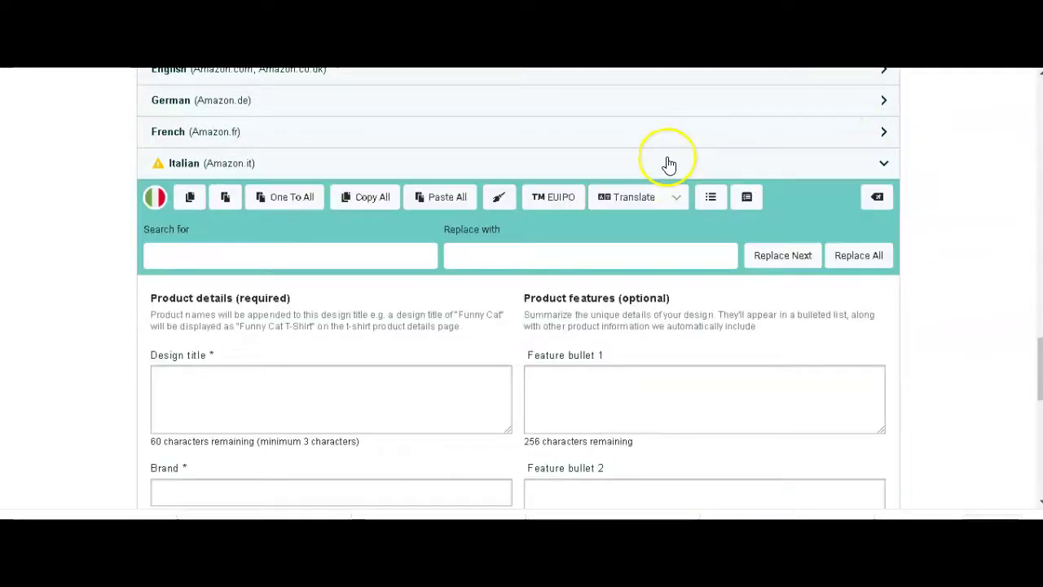
{"action": "left_click", "coordinate": [227, 198]}
{"action": "left_click", "coordinate": [676, 198]}
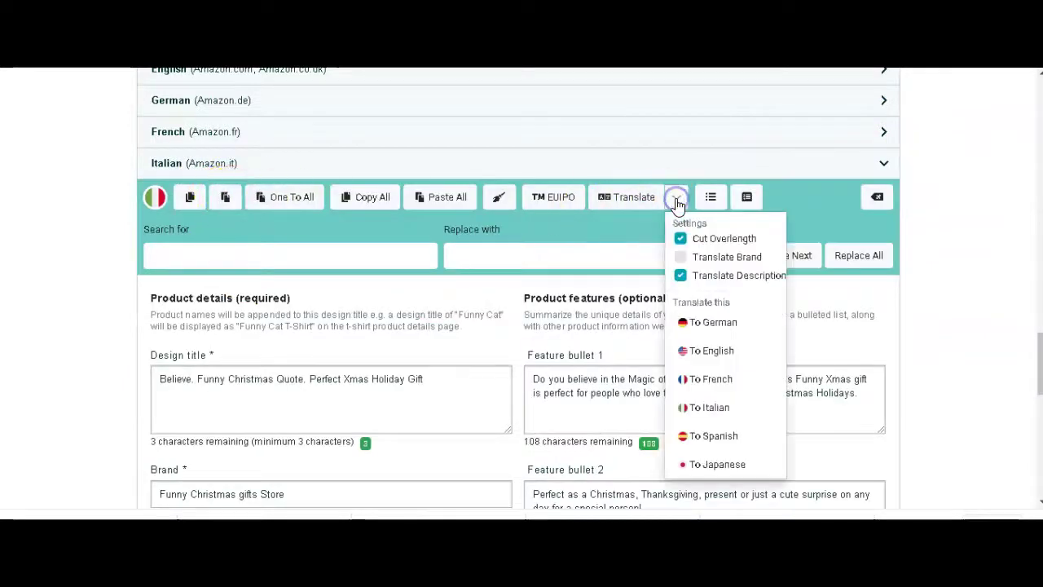
{"action": "left_click", "coordinate": [698, 408]}
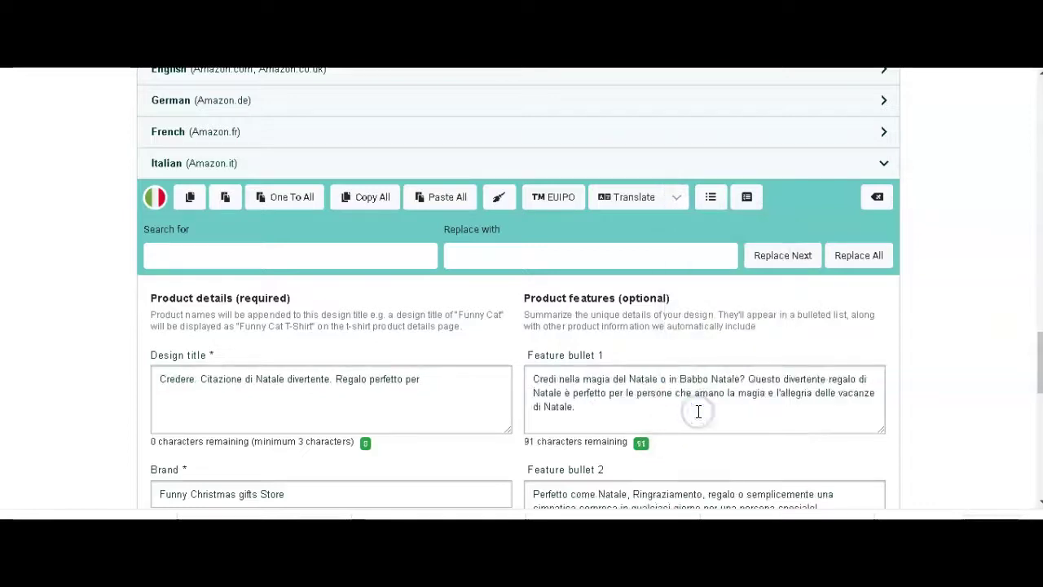
{"action": "left_click", "coordinate": [885, 164]}
Translate the Amazon.es Believe listing to Spanish and review it below
{"action": "left_click", "coordinate": [751, 189]}
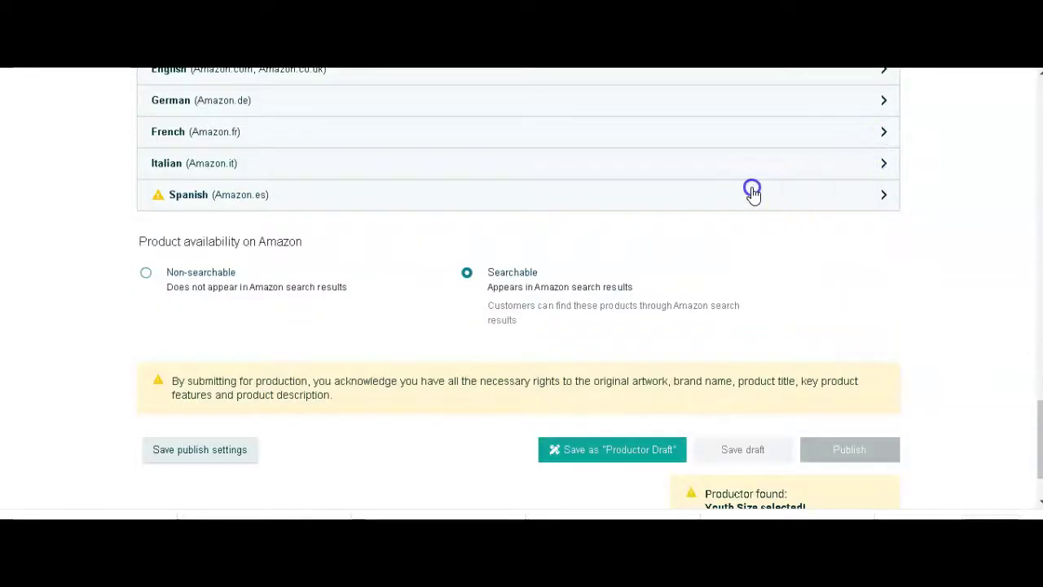
{"action": "left_click", "coordinate": [676, 229]}
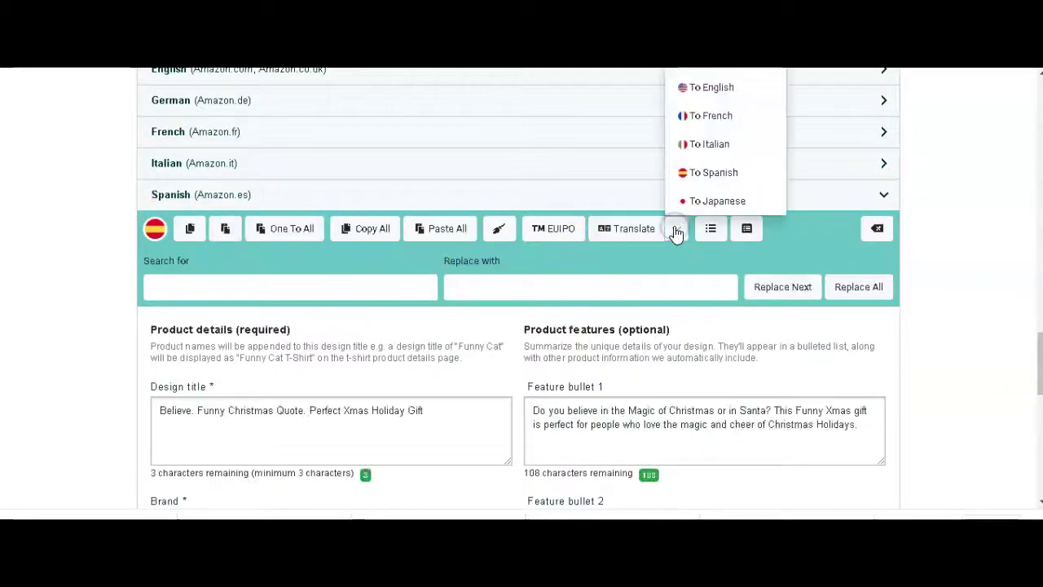
{"action": "left_click", "coordinate": [724, 172]}
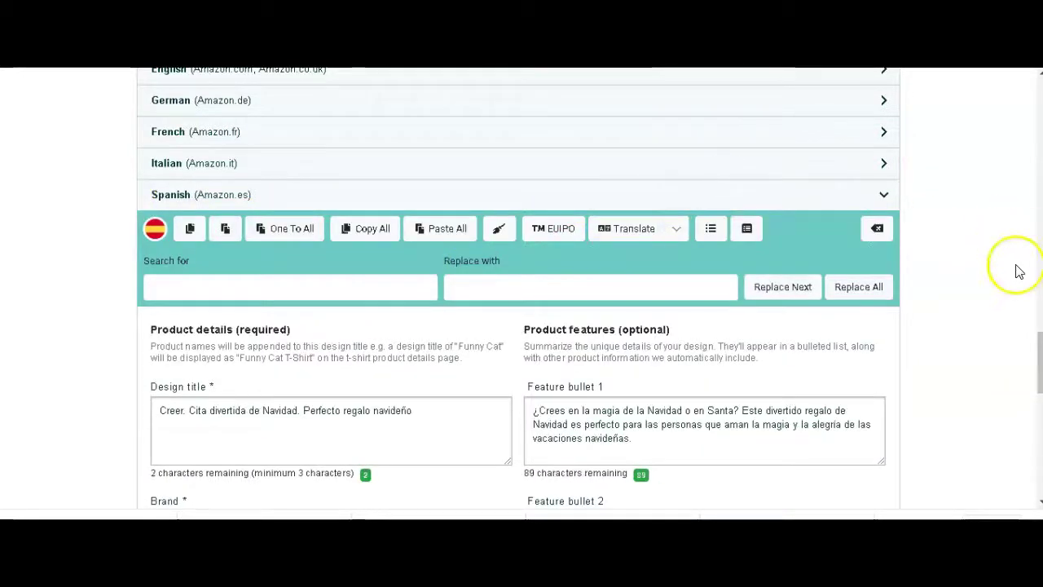
{"action": "mouse_move", "coordinate": [1039, 341]}
{"action": "left_mouse_down"}
{"action": "mouse_move", "coordinate": [1039, 375]}
{"action": "mouse_move", "coordinate": [1040, 345]}
{"action": "left_mouse_up"}
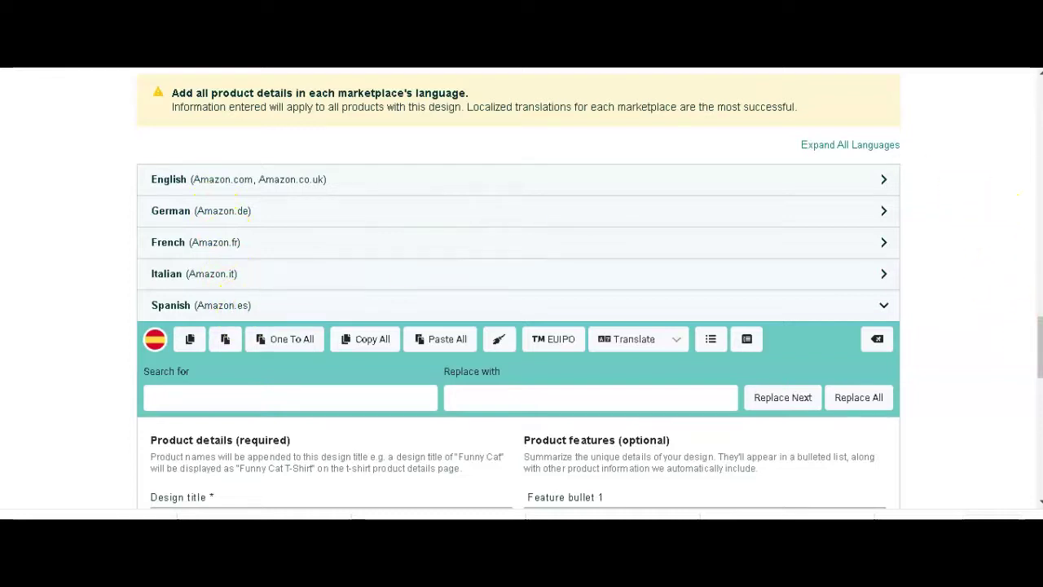
{"action": "left_click_drag", "start_coordinate": [1040, 346], "coordinate": [1039, 437]}
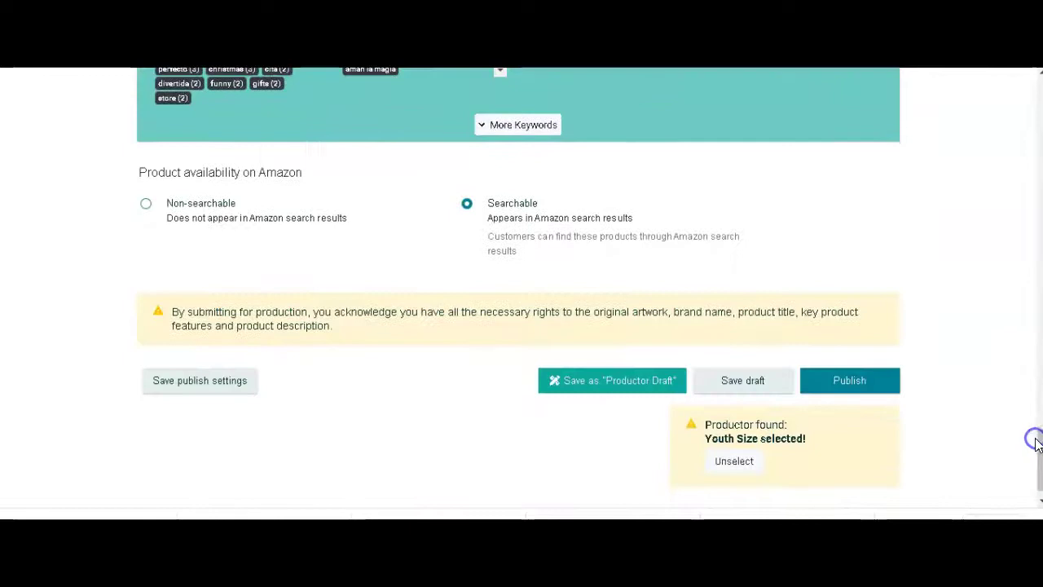
Publish and confirm the Believe products, then view them under review on the Manage page
{"action": "left_click", "coordinate": [866, 380]}
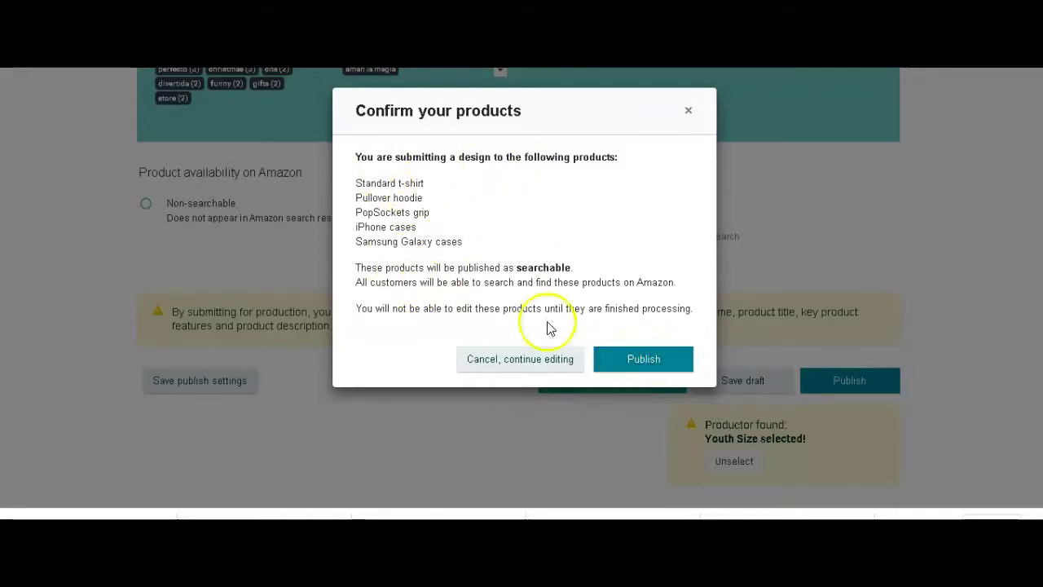
{"action": "left_click", "coordinate": [651, 356]}
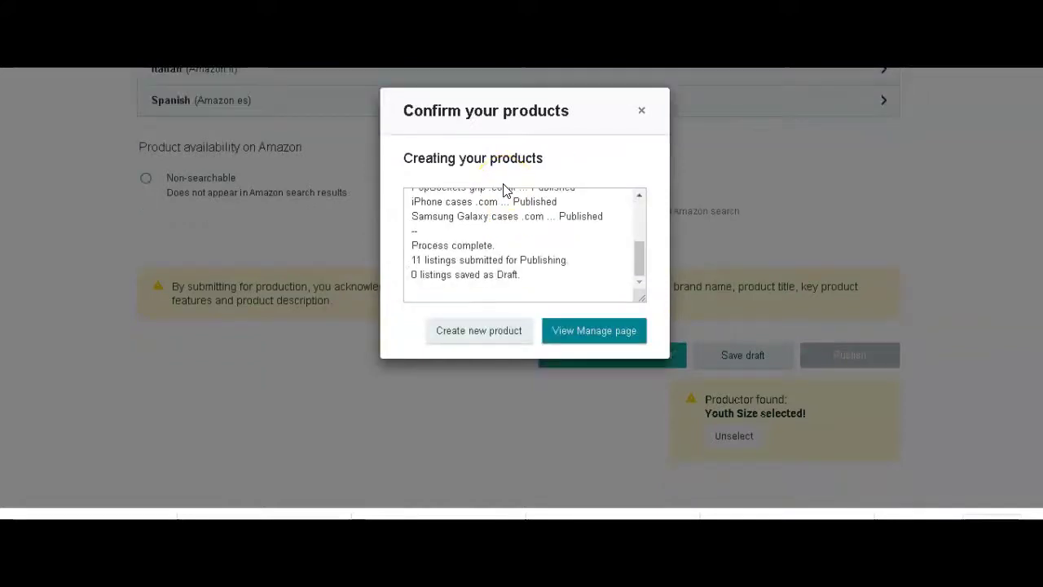
{"action": "left_click", "coordinate": [605, 338]}
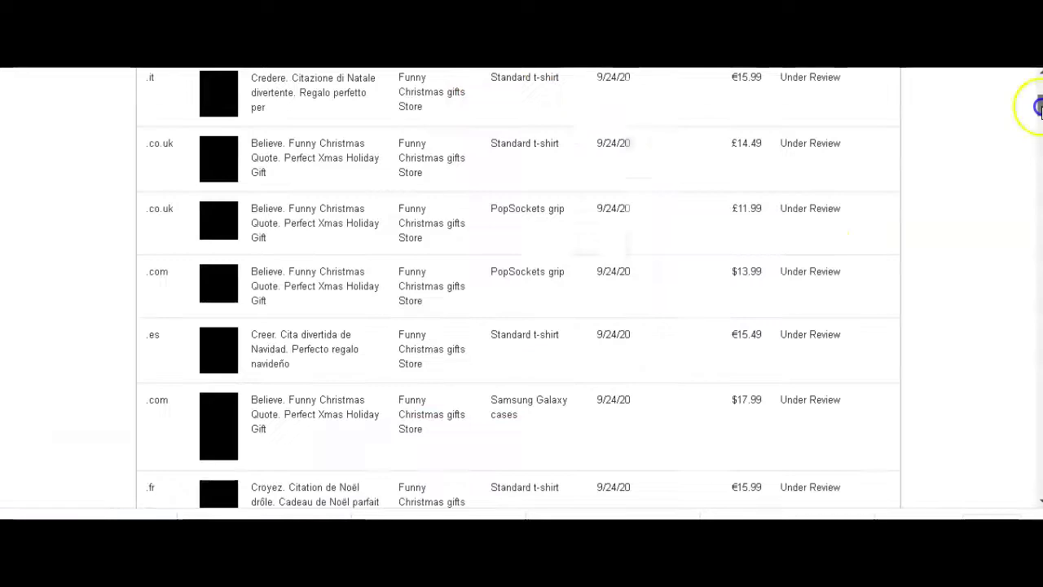
Check the Manage products status column shows the Believe listings as Live
{"action": "left_click_drag", "start_coordinate": [1038, 108], "coordinate": [1038, 111]}
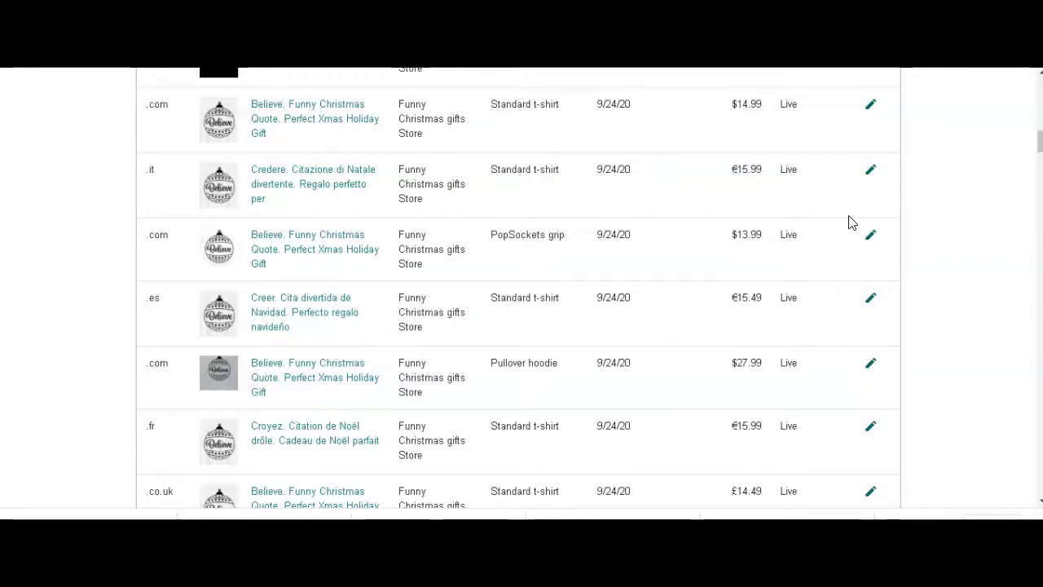
{"action": "left_click", "coordinate": [820, 221]}
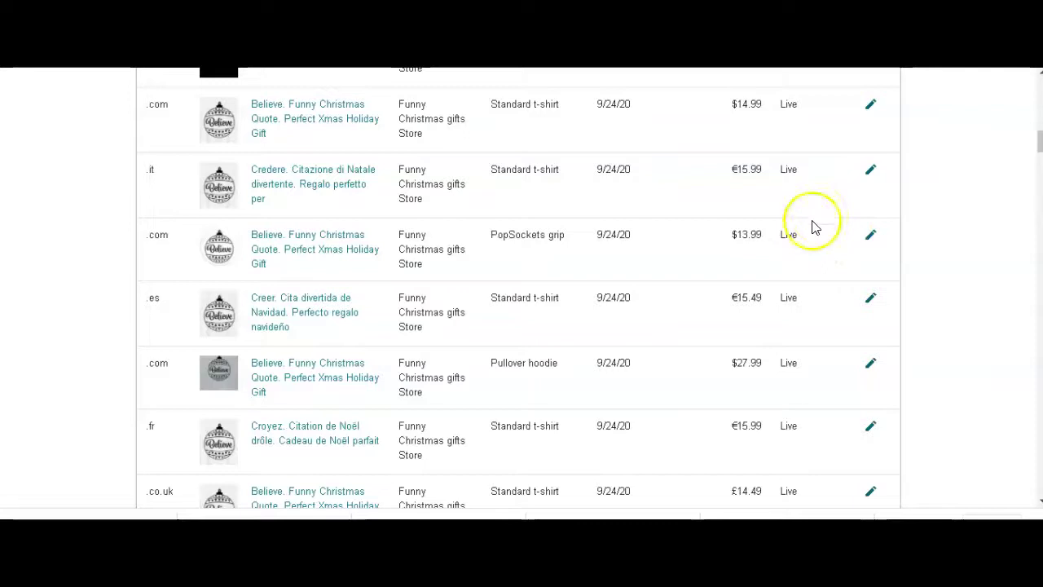